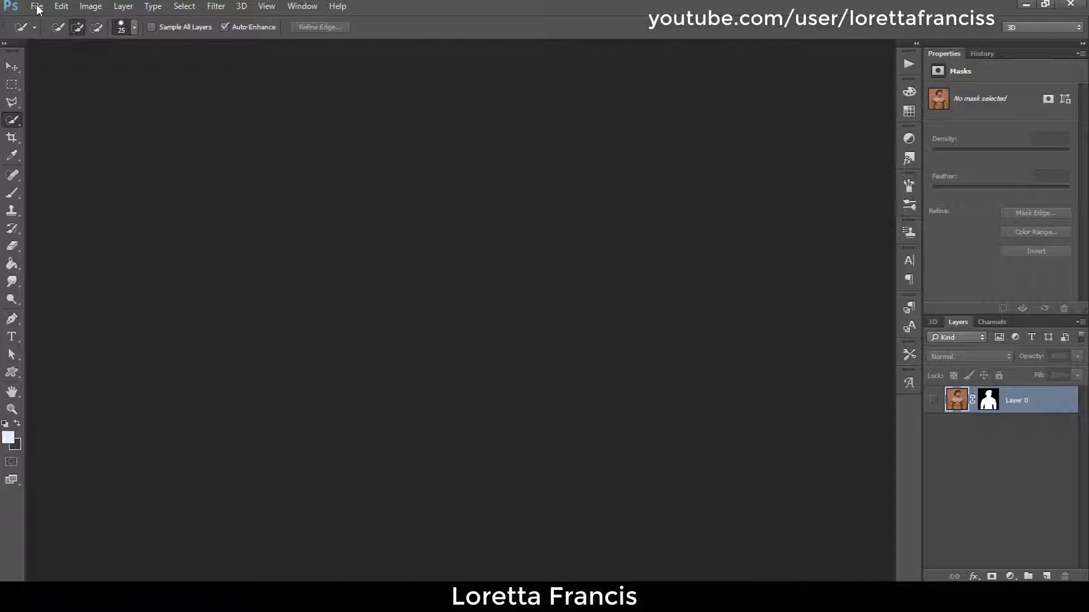
# Step: Create a new blank white document 1920 × 1080 pixels
pyautogui.click(38, 8)
pyautogui.click(53, 20)
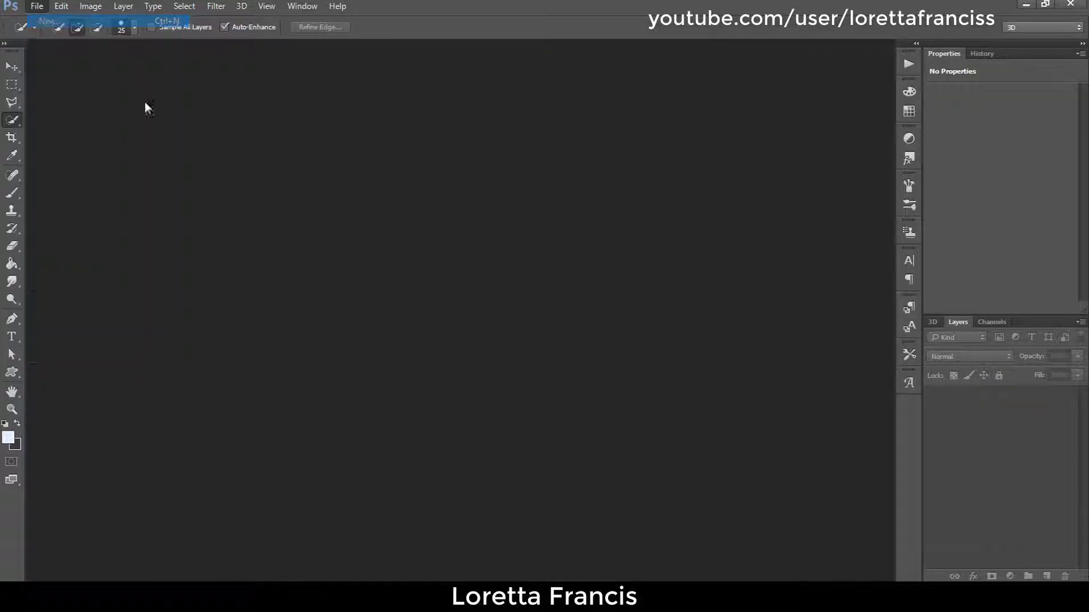
pyautogui.doubleClick(488, 229)
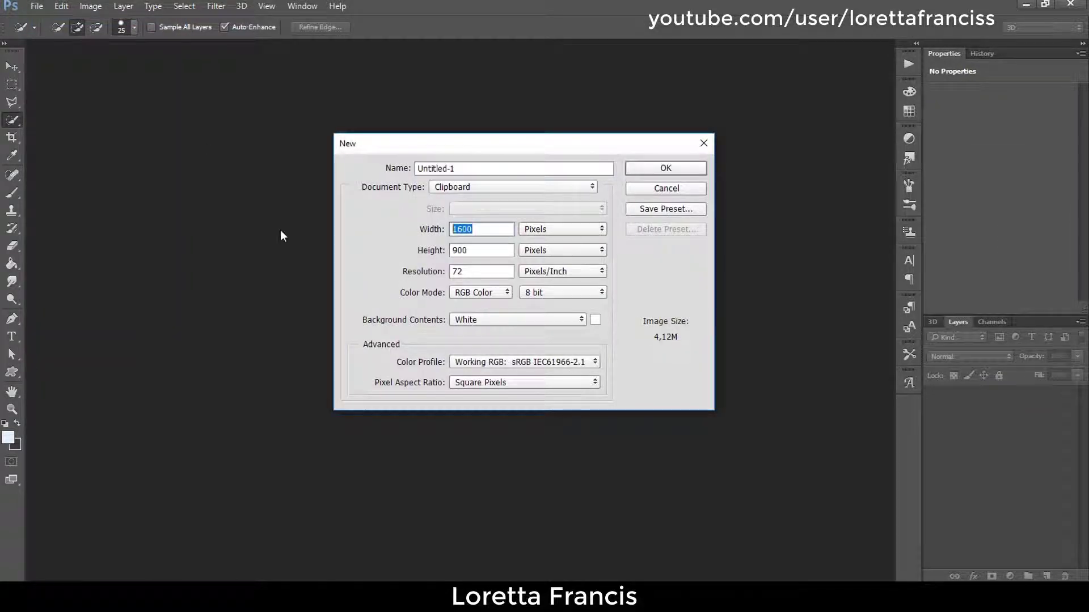
pyautogui.write('1920')
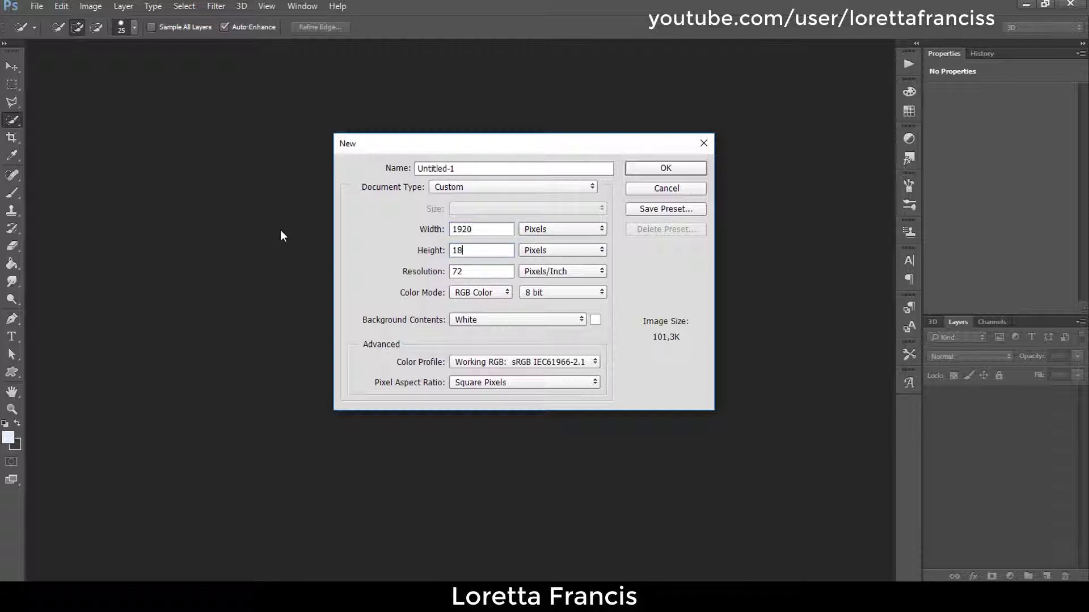
pyautogui.write('80')
pyautogui.press('Return')
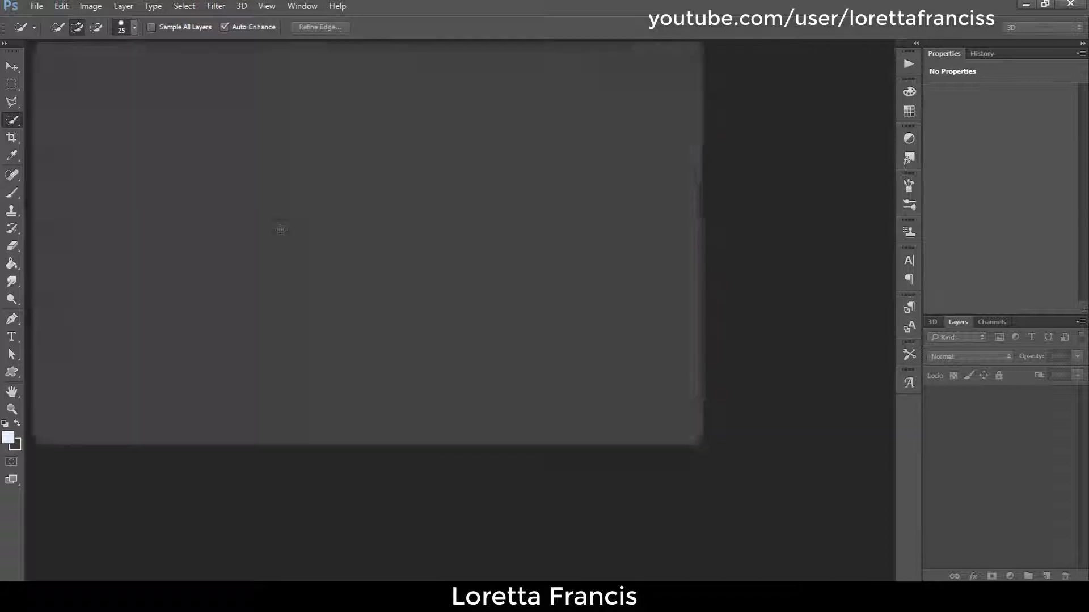
# Step: Dock Untitled-1 and the pretty_muscle_boy photo as tabbed documents
pyautogui.moveTo(454, 47); pyautogui.dragTo(519, 47)
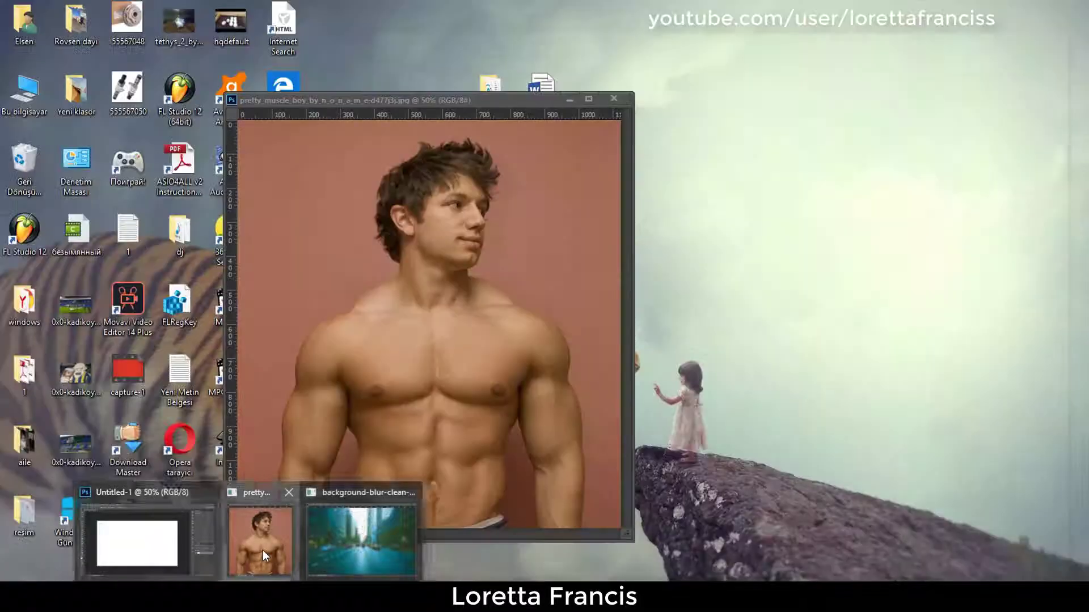
pyautogui.click(263, 550)
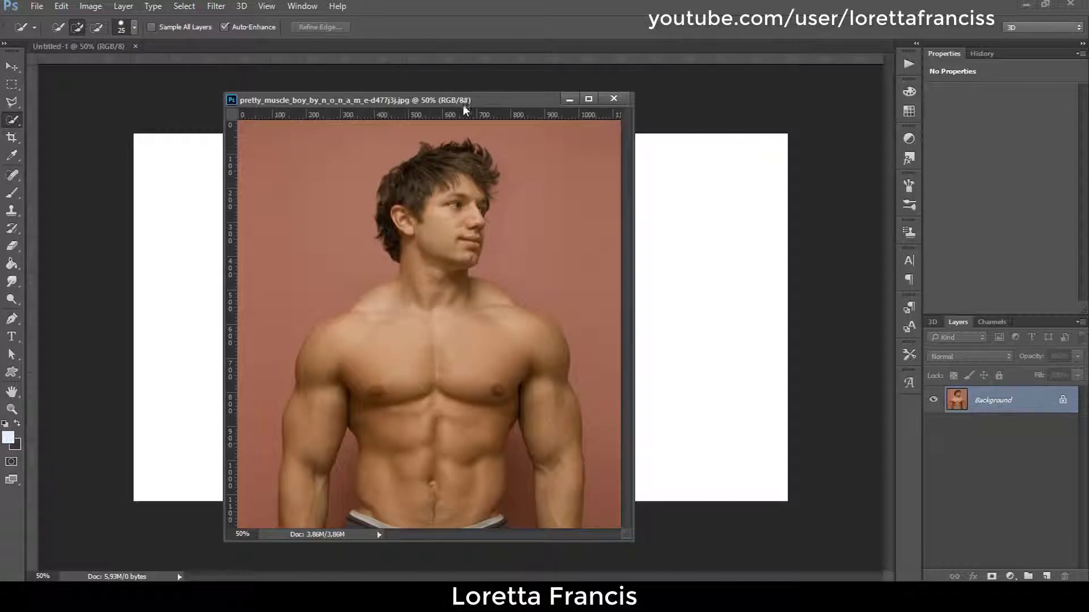
pyautogui.moveTo(464, 108)
pyautogui.mouseDown()
pyautogui.moveTo(537, 87)
pyautogui.moveTo(584, 45)
pyautogui.mouseUp()
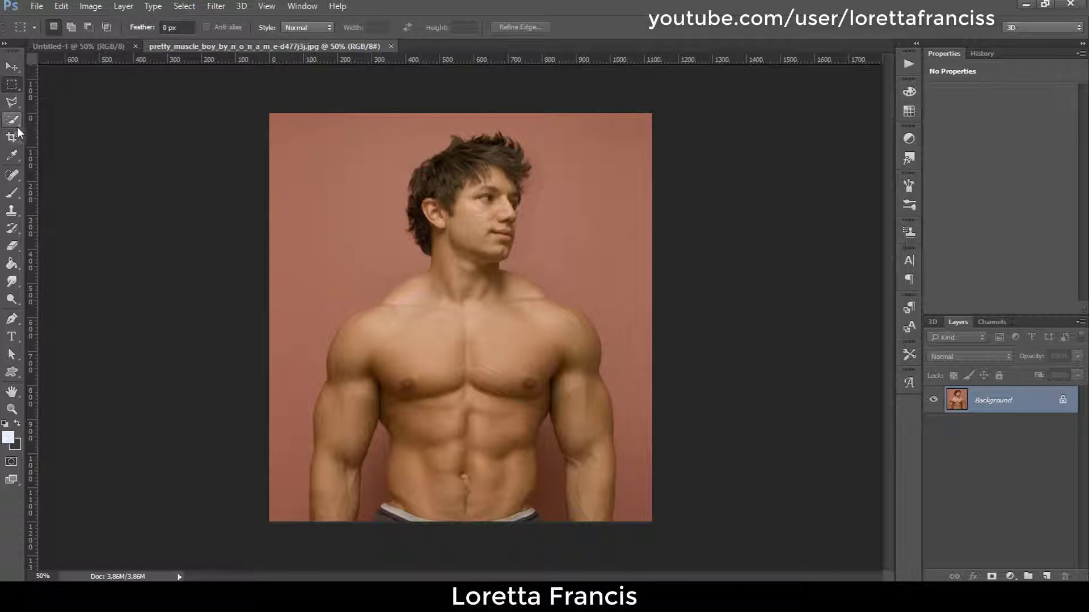
# Step: Quick-select the man, subtracting the pink background gaps beside both arms
pyautogui.moveTo(432, 330); pyautogui.dragTo(350, 428)
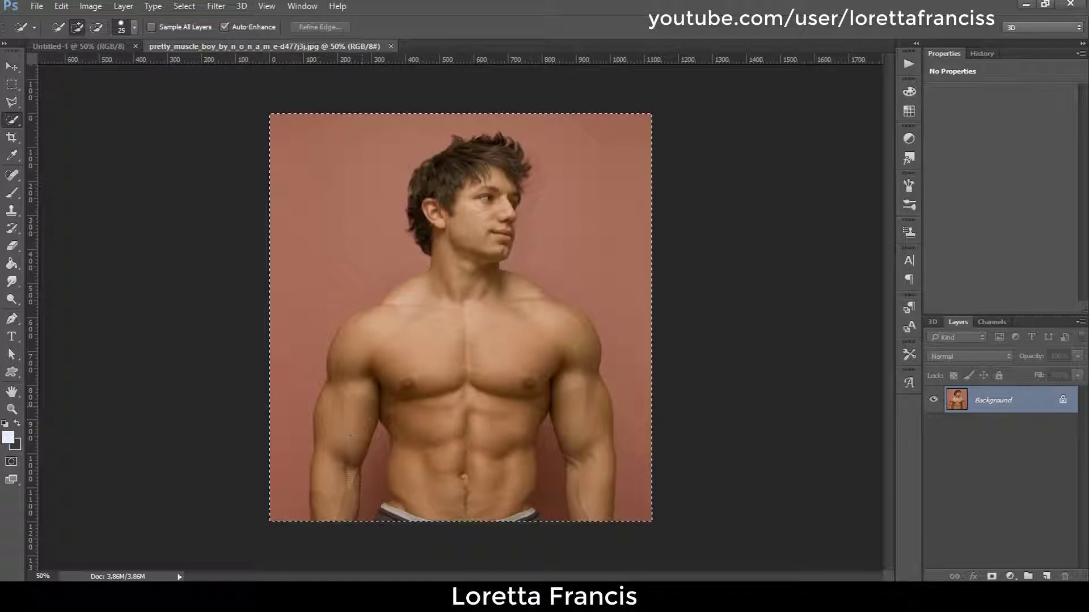
pyautogui.keyDown('alt'); pyautogui.click(287, 492); pyautogui.keyUp('alt')
pyautogui.moveTo(290, 397)
pyautogui.mouseDown()
pyautogui.moveTo(377, 113)
pyautogui.moveTo(510, 140)
pyautogui.moveTo(651, 283)
pyautogui.moveTo(654, 484)
pyautogui.mouseUp()
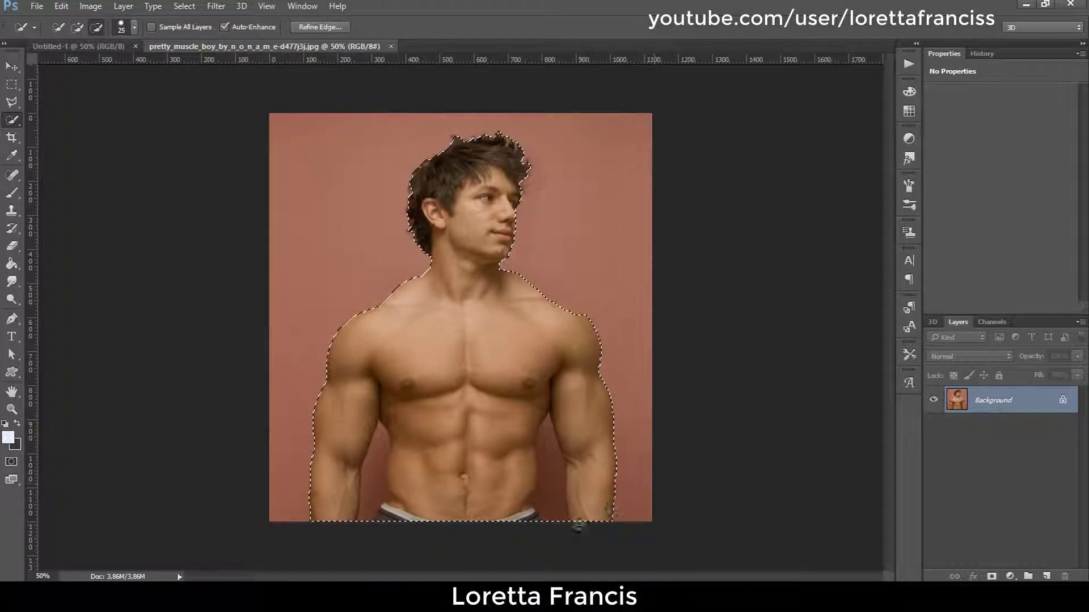
pyautogui.moveTo(570, 502); pyautogui.dragTo(543, 429)
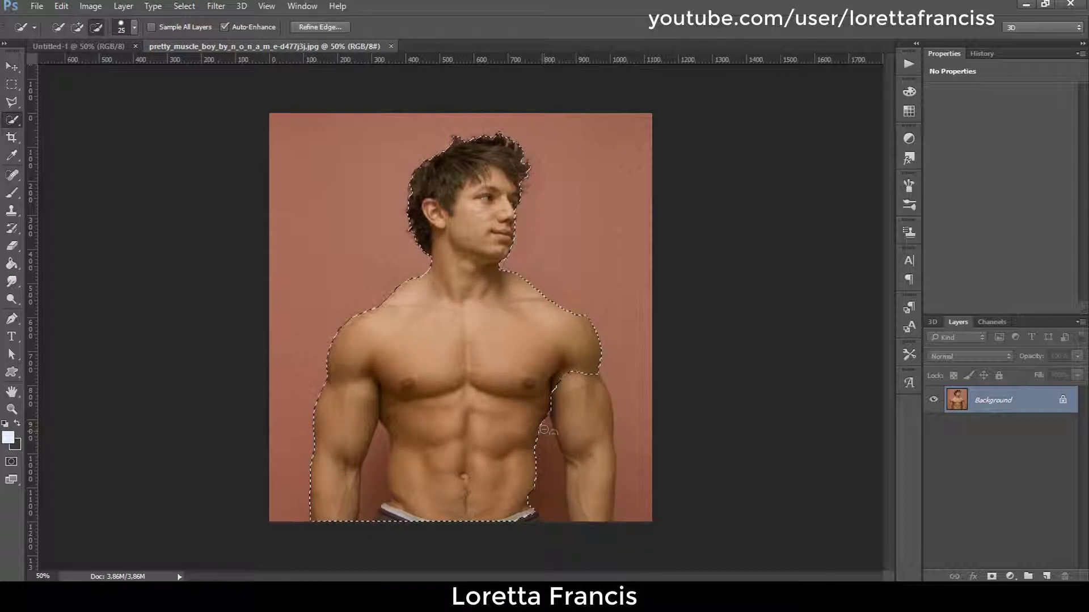
pyautogui.press('alt')
pyautogui.moveTo(599, 495); pyautogui.dragTo(585, 397)
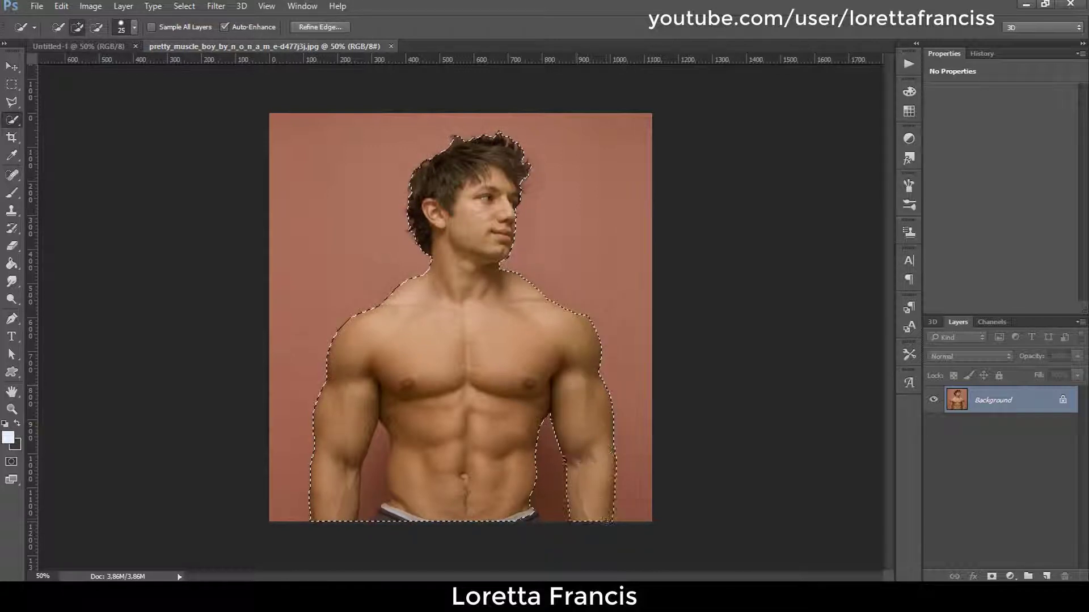
pyautogui.press('alt')
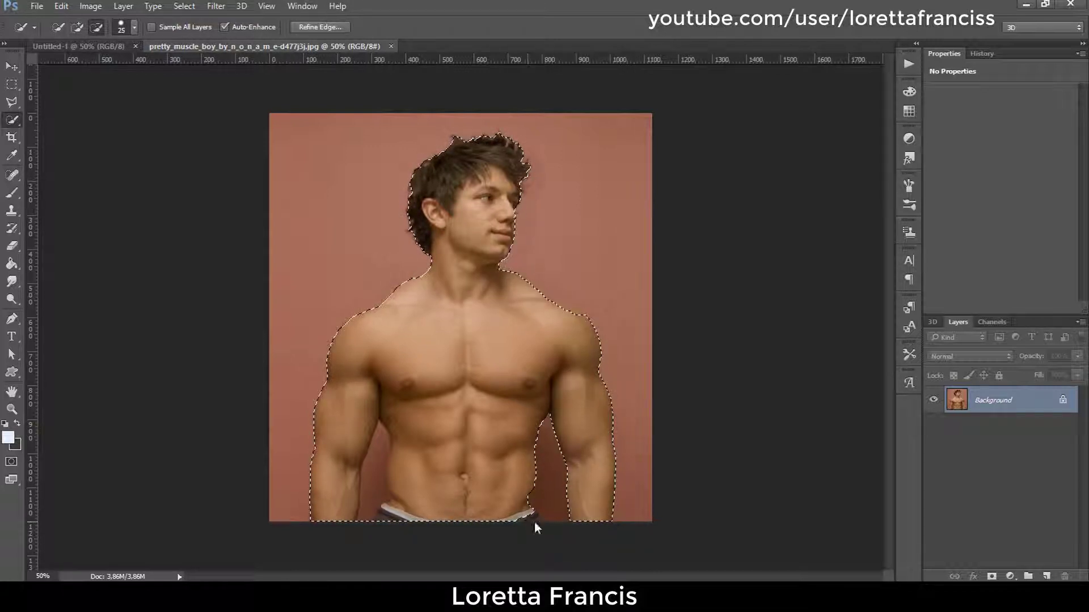
pyautogui.press('alt')
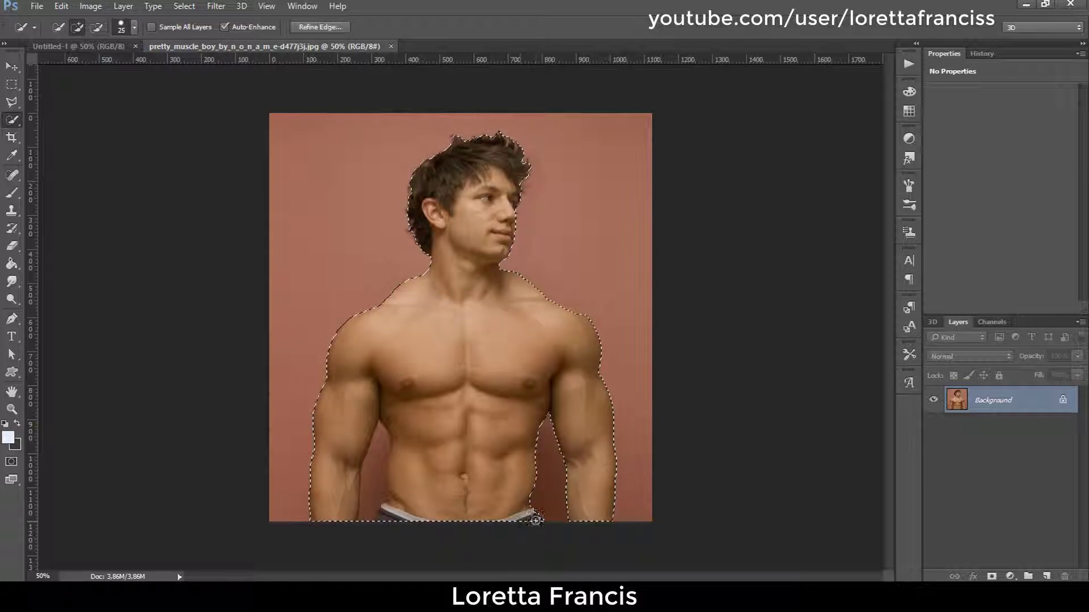
pyautogui.press('alt')
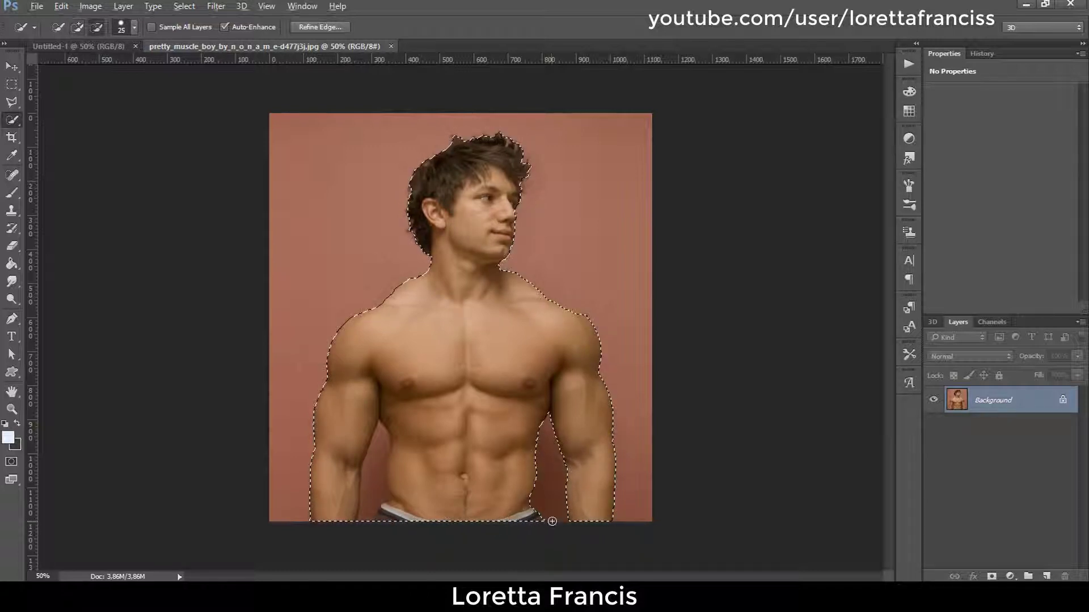
pyautogui.press('alt')
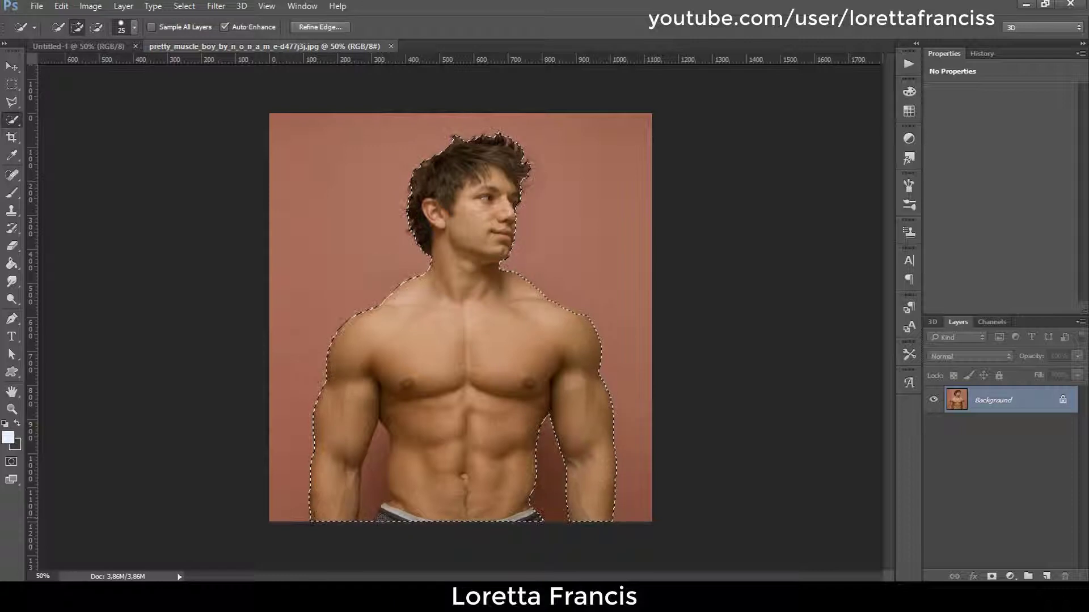
pyautogui.press('alt')
pyautogui.moveTo(368, 527); pyautogui.dragTo(383, 458)
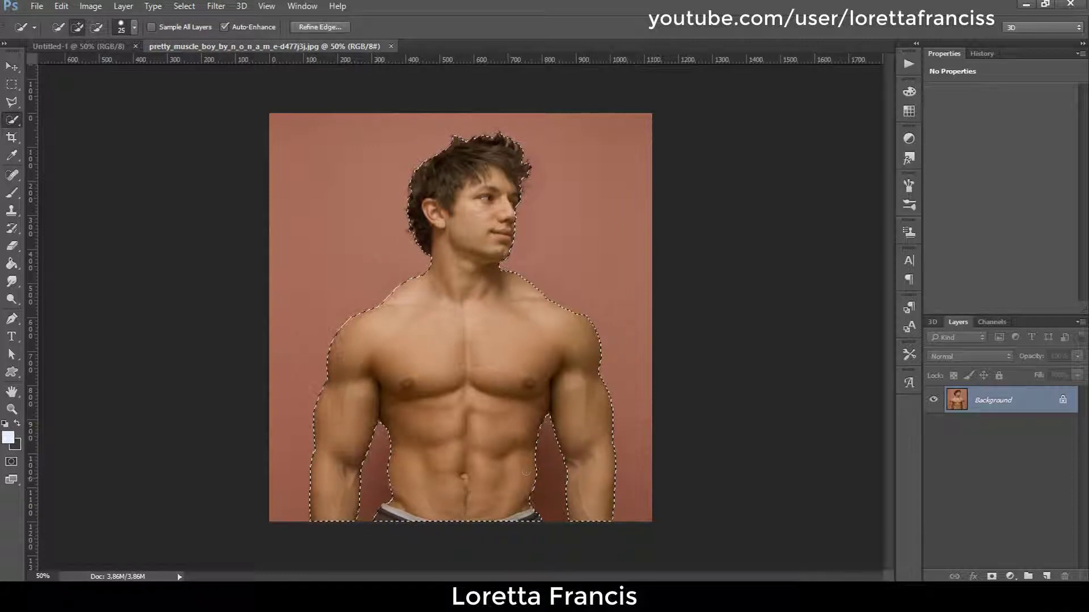
# Step: Tidy the selection edge at the left shoulder and hide the selection outline
pyautogui.scroll(2, 579, 315)
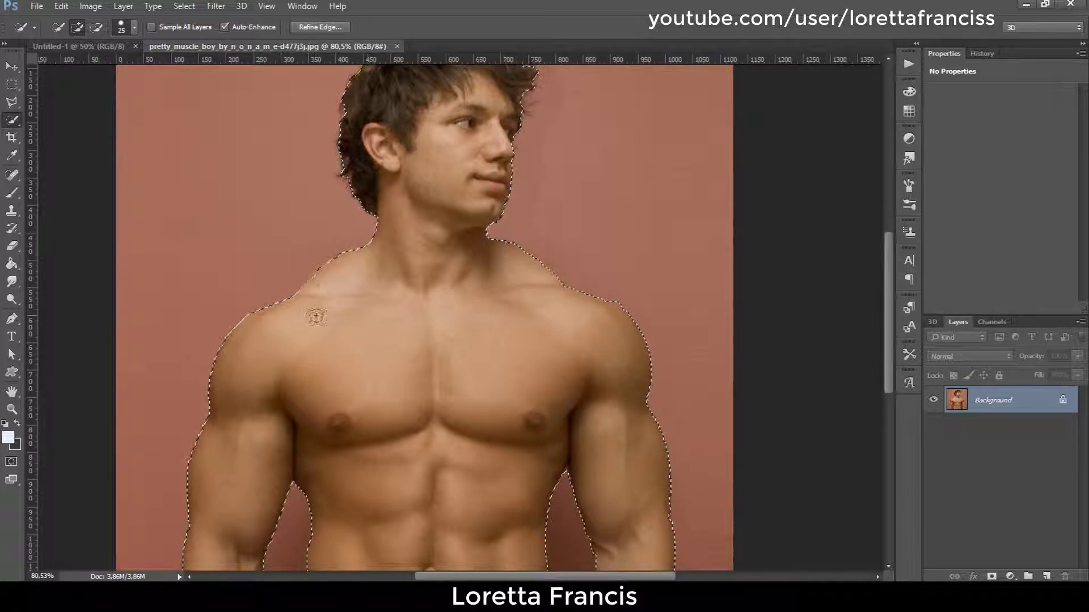
pyautogui.moveTo(305, 293); pyautogui.dragTo(325, 273)
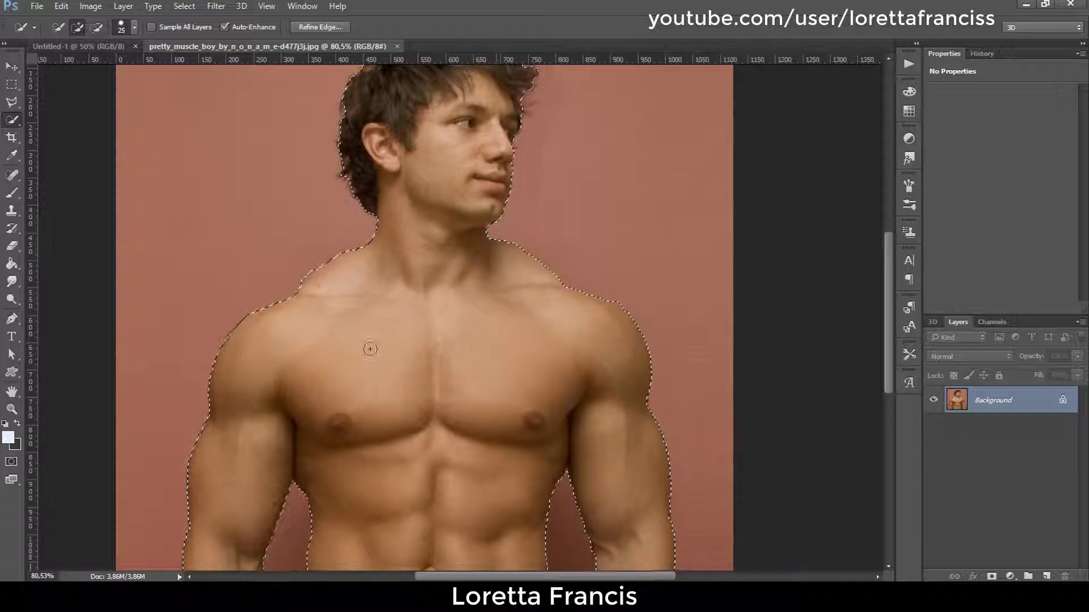
pyautogui.scroll(-3, 370, 347)
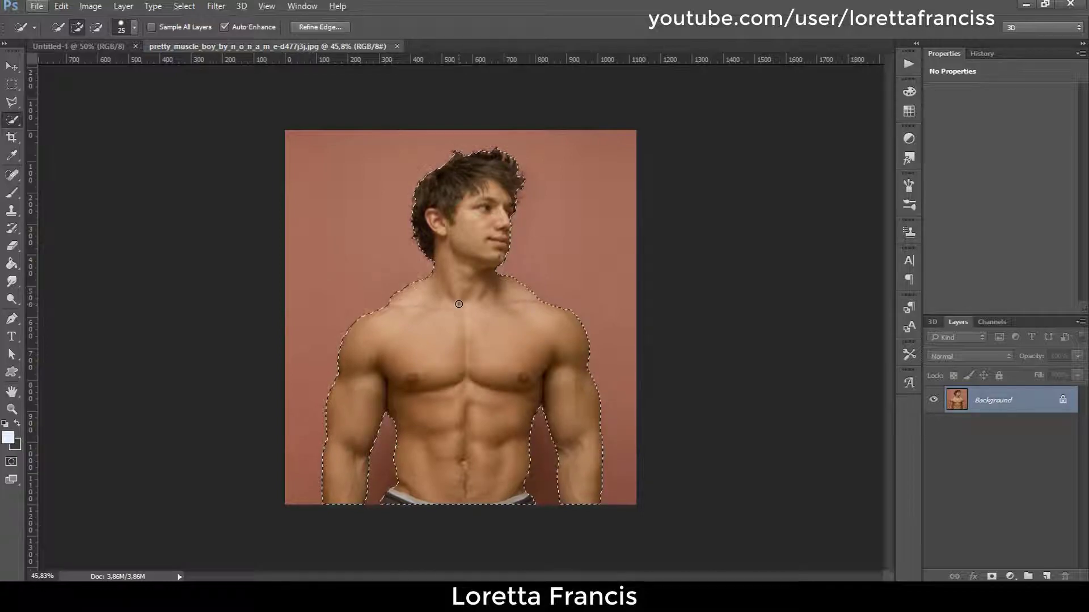
pyautogui.scroll(3, 459, 304)
pyautogui.scroll(2, 459, 304)
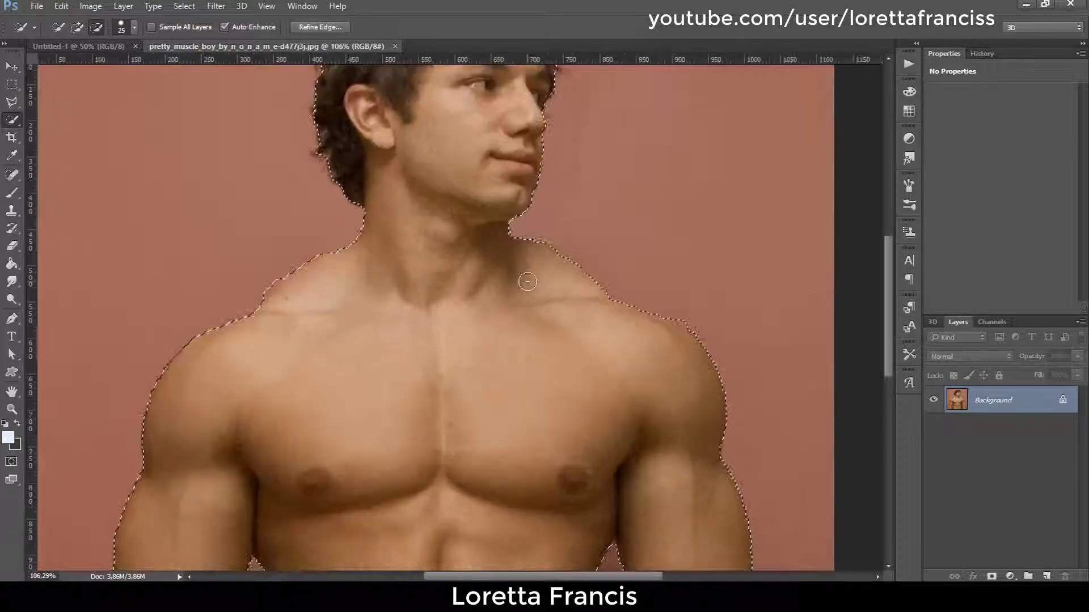
pyautogui.scroll(-1, 528, 290)
pyautogui.scroll(-1, 527, 290)
pyautogui.scroll(-1, 527, 290)
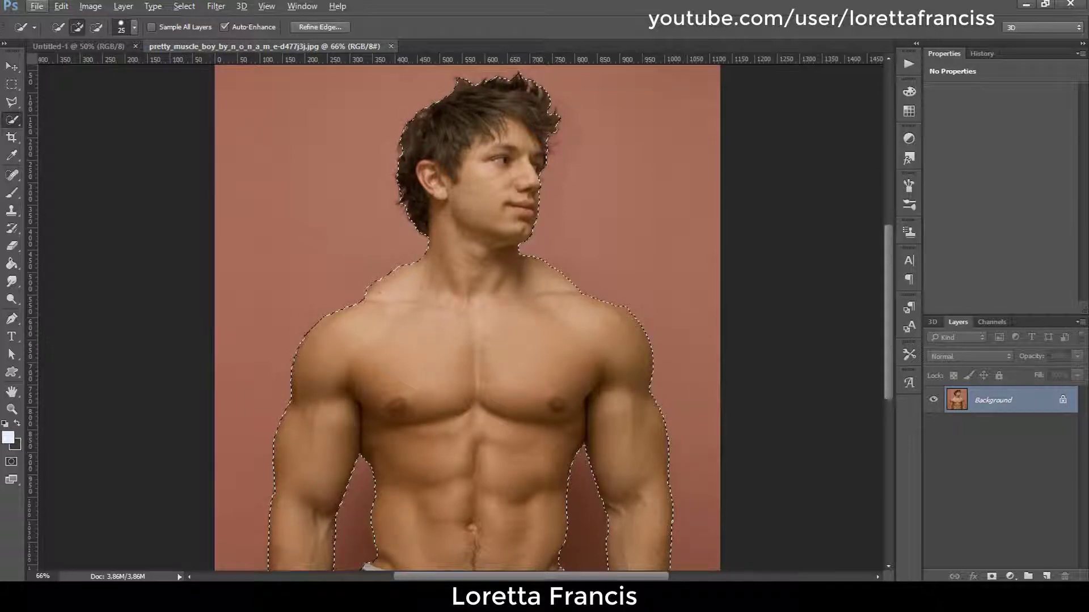
pyautogui.hotkey('ctrl', 'd')
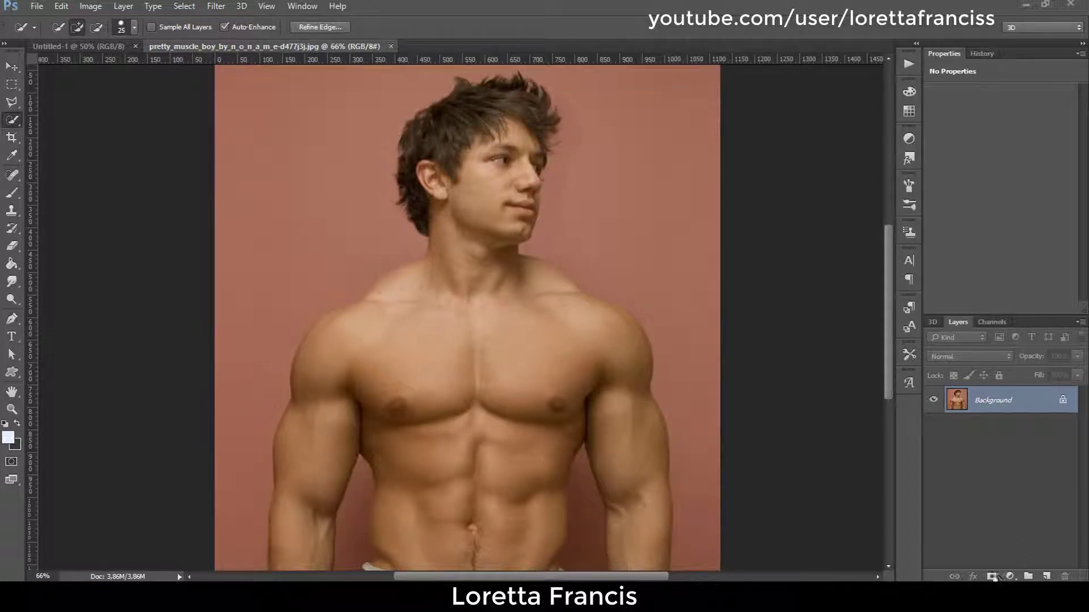
# Step: Add a layer mask and refine its edge to 3.8 px feather and 37% contrast
pyautogui.click(991, 576)
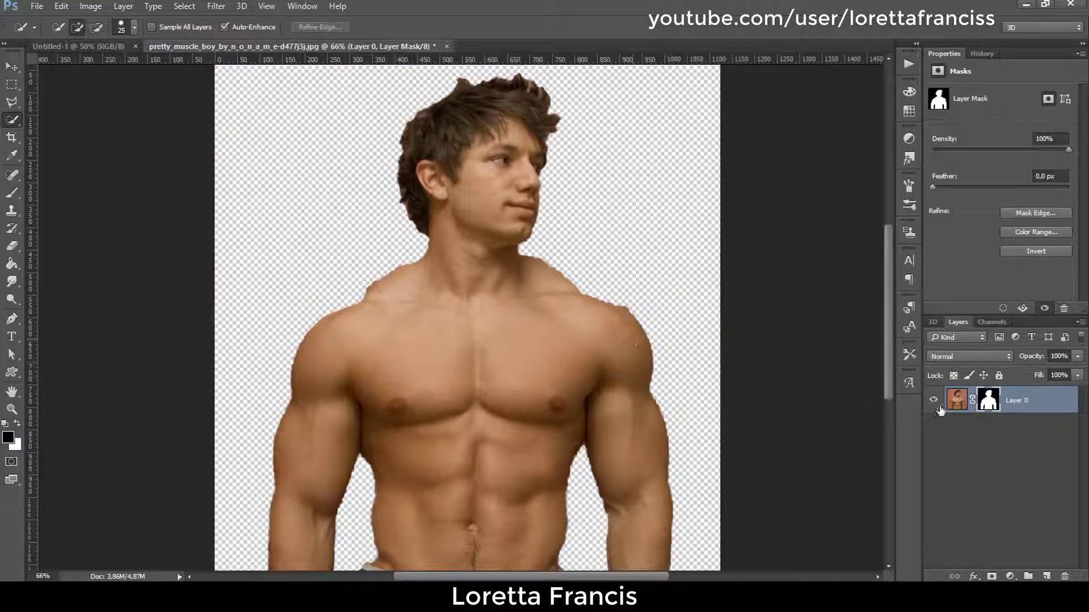
pyautogui.rightClick(1001, 408)
pyautogui.click(986, 516)
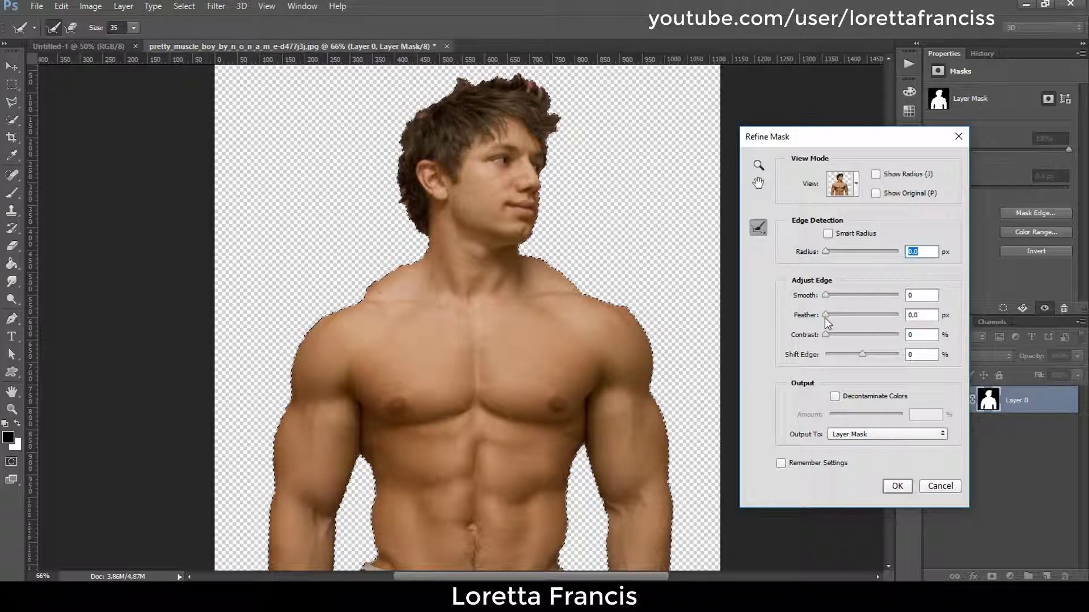
pyautogui.moveTo(832, 320); pyautogui.dragTo(840, 318)
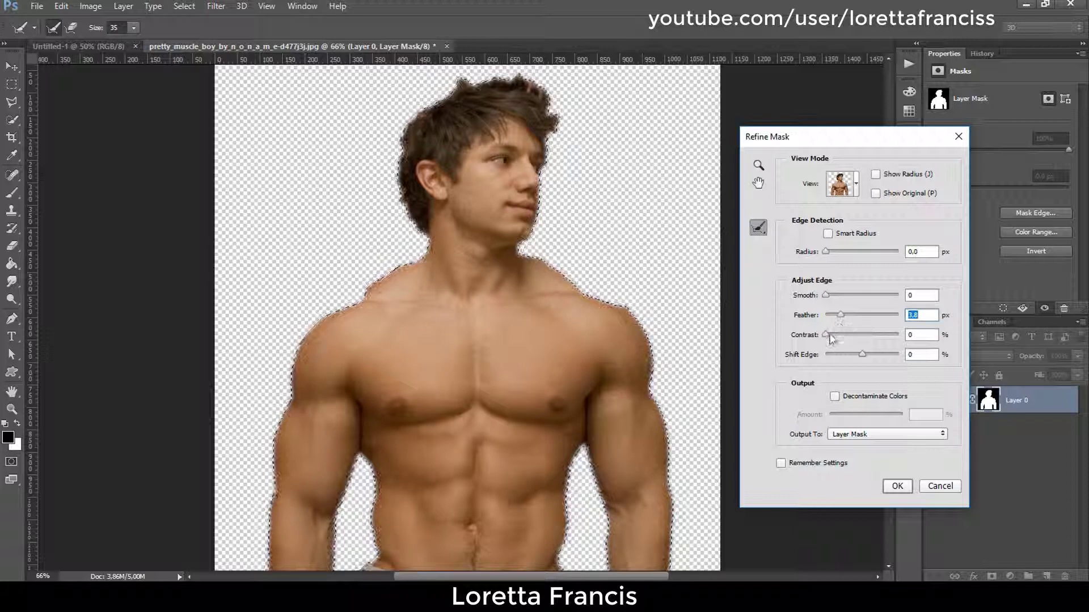
pyautogui.moveTo(826, 335); pyautogui.dragTo(858, 334)
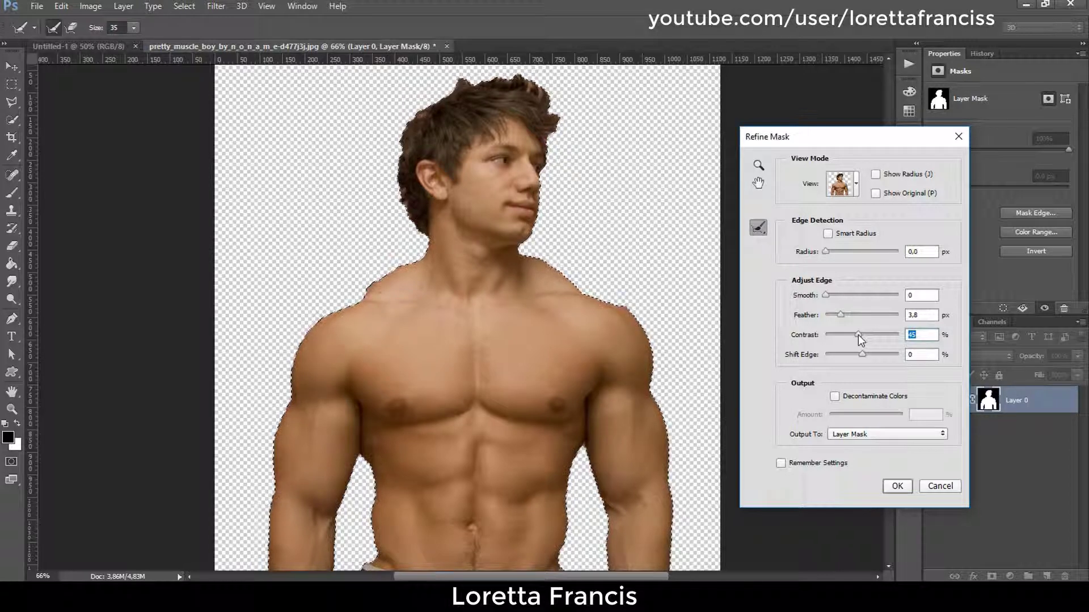
pyautogui.moveTo(855, 335); pyautogui.dragTo(857, 359)
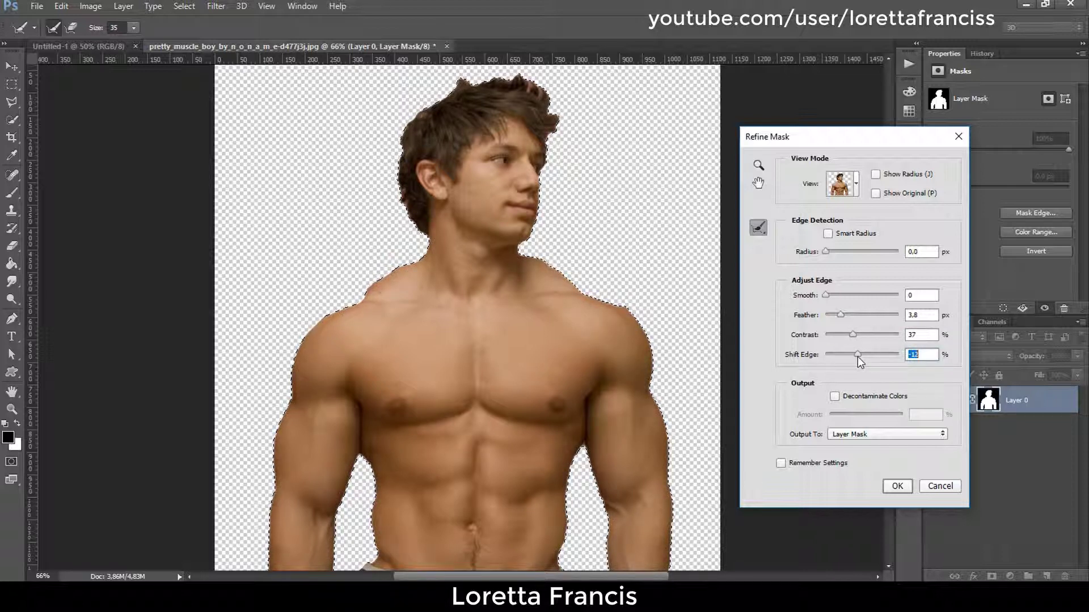
pyautogui.click(897, 486)
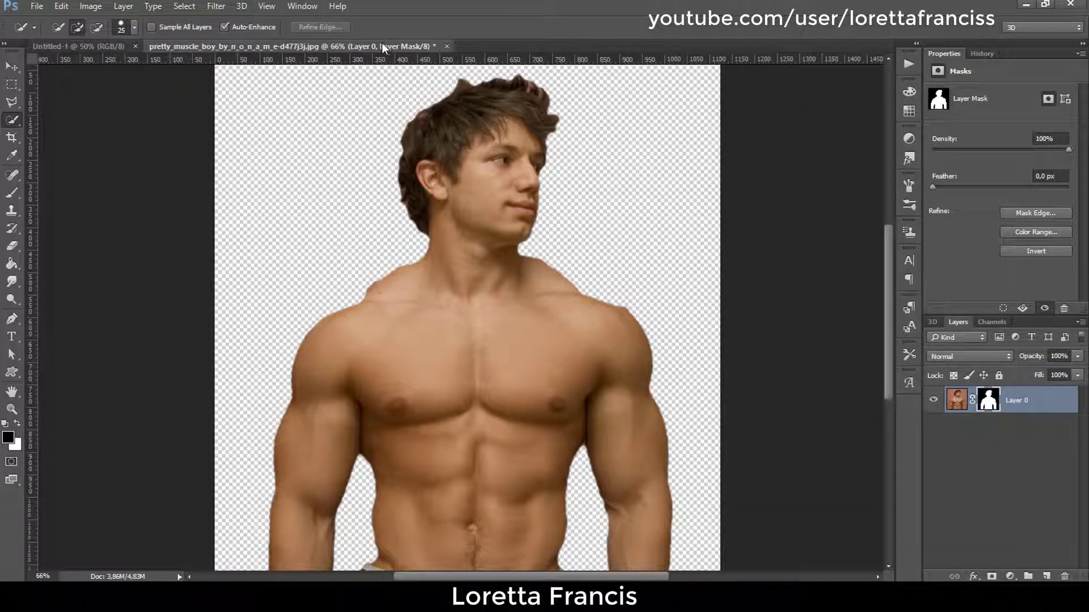
# Step: Float the photo windows and drag the rainy street image into Untitled-1
pyautogui.moveTo(383, 48); pyautogui.dragTo(328, 94)
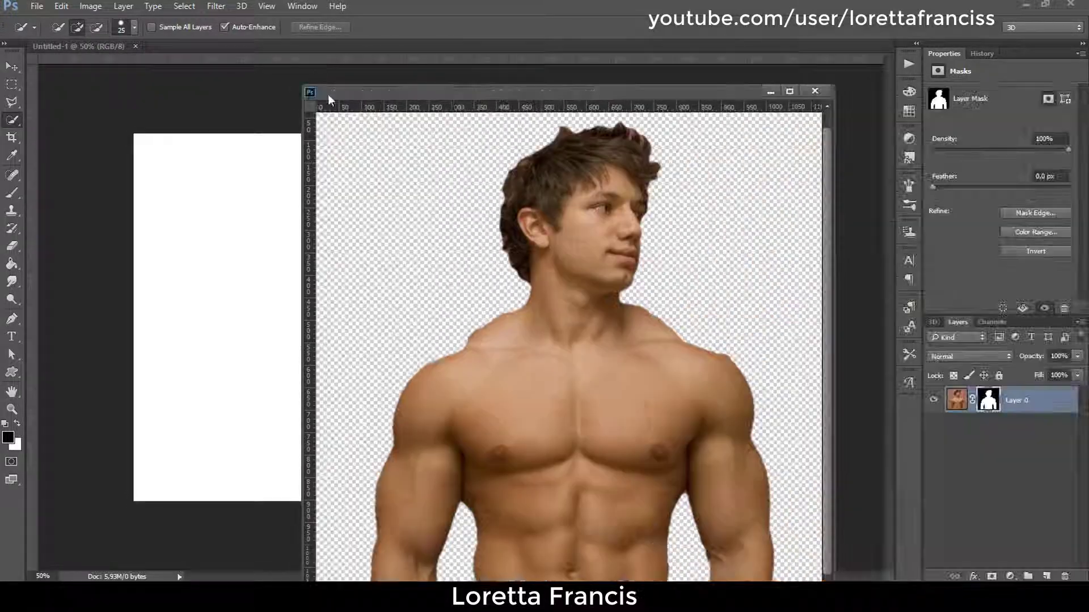
pyautogui.moveTo(494, 96); pyautogui.dragTo(590, 86)
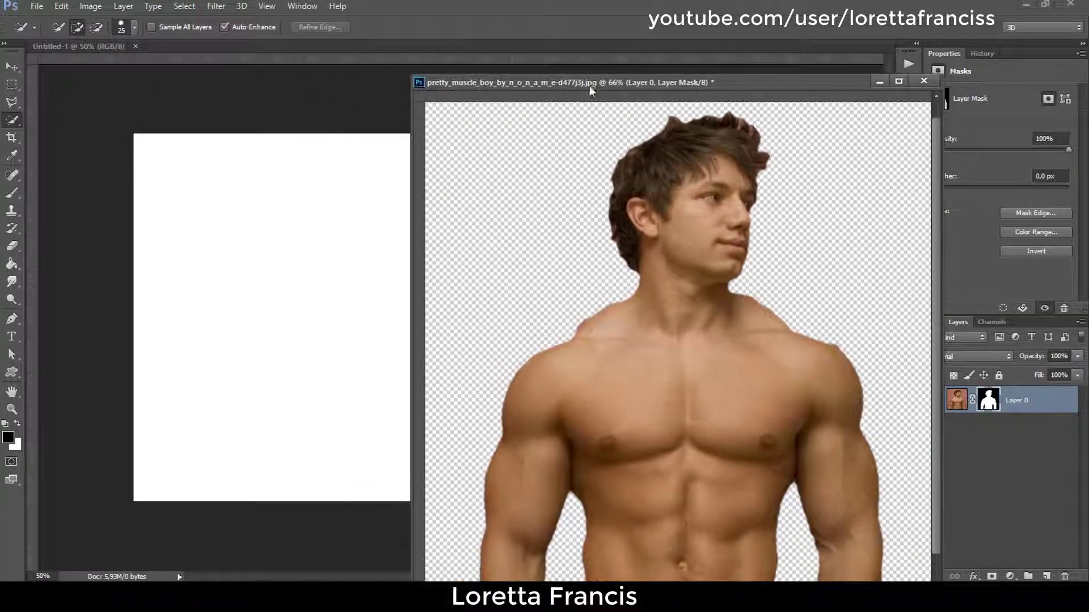
pyautogui.hotkey('ctrl', 'r')
pyautogui.click(294, 543)
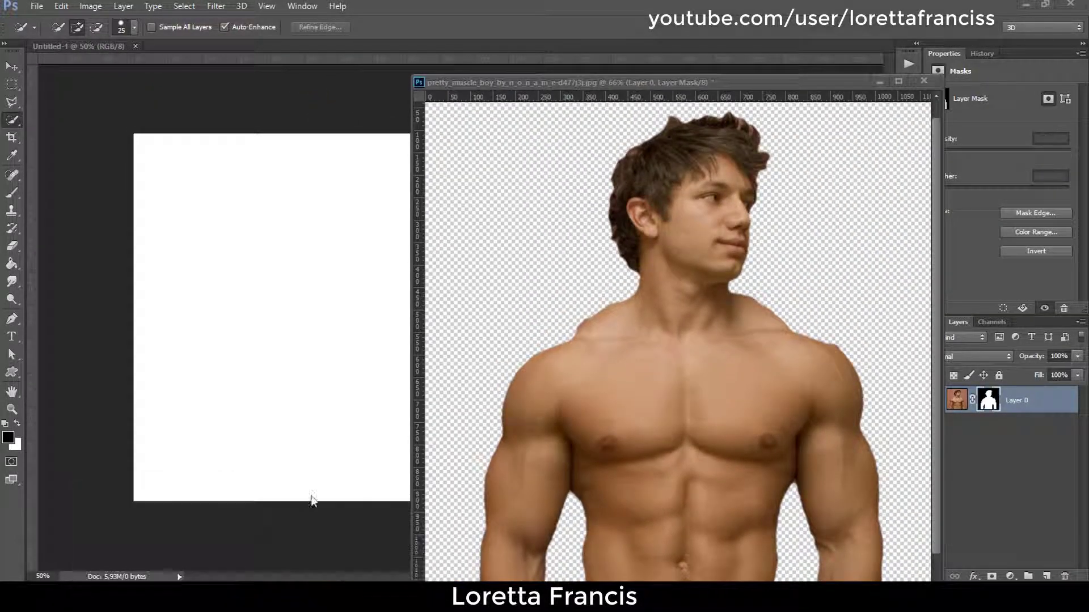
pyautogui.moveTo(375, 62); pyautogui.dragTo(640, 84)
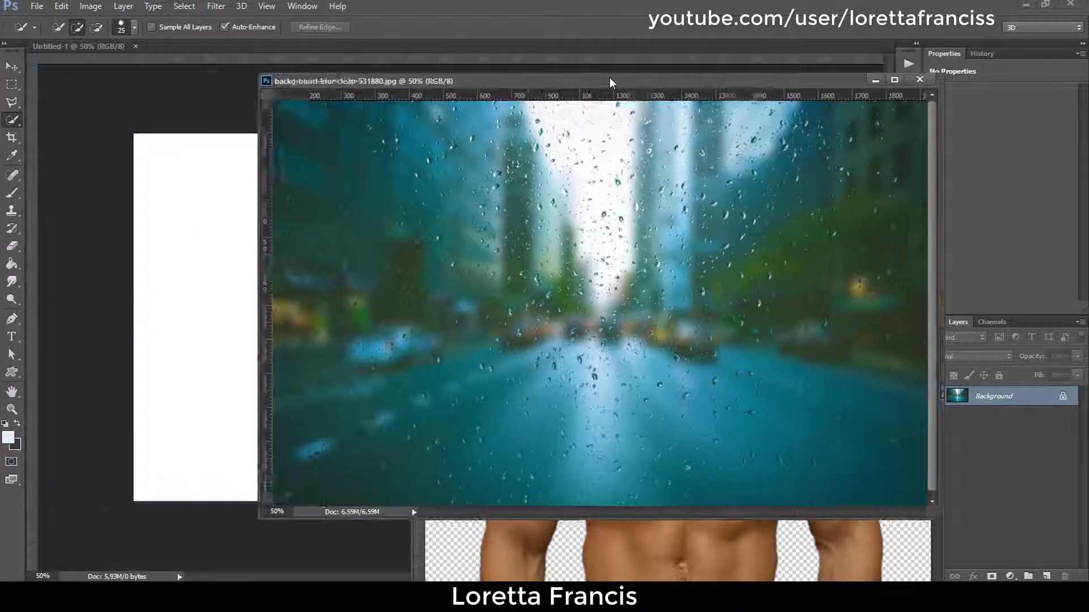
pyautogui.press('v')
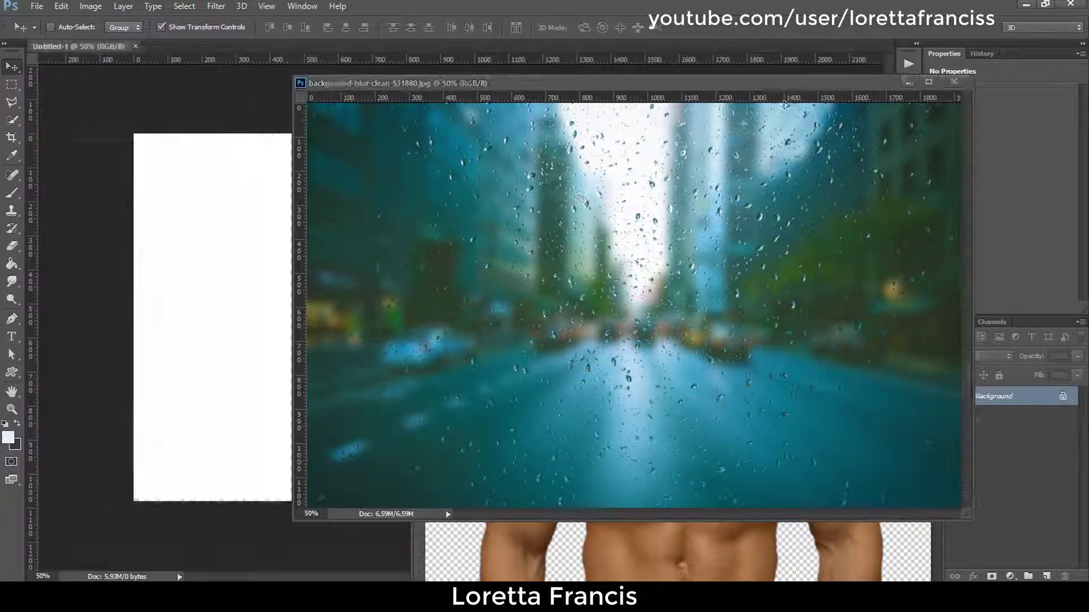
pyautogui.moveTo(567, 283); pyautogui.dragTo(215, 317)
pyautogui.click(953, 81)
# Step: Align the rain photo layer to cover the whole canvas and fit it on screen
pyautogui.click(526, 279)
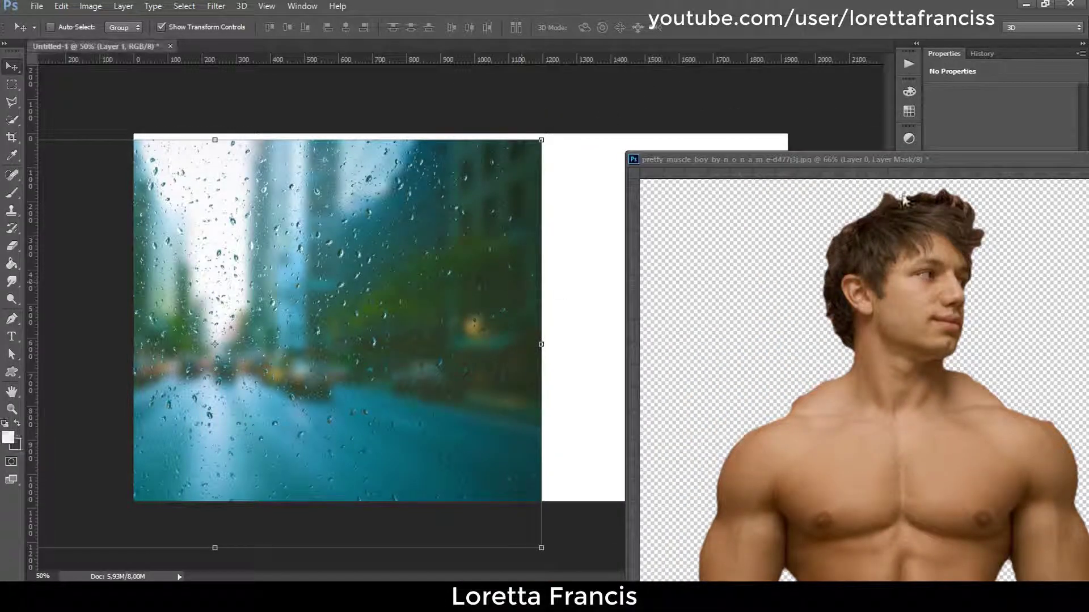
pyautogui.moveTo(794, 159); pyautogui.dragTo(465, 170)
pyautogui.click(765, 169)
pyautogui.moveTo(766, 187)
pyautogui.mouseDown()
pyautogui.moveTo(600, 234)
pyautogui.moveTo(612, 229)
pyautogui.mouseUp()
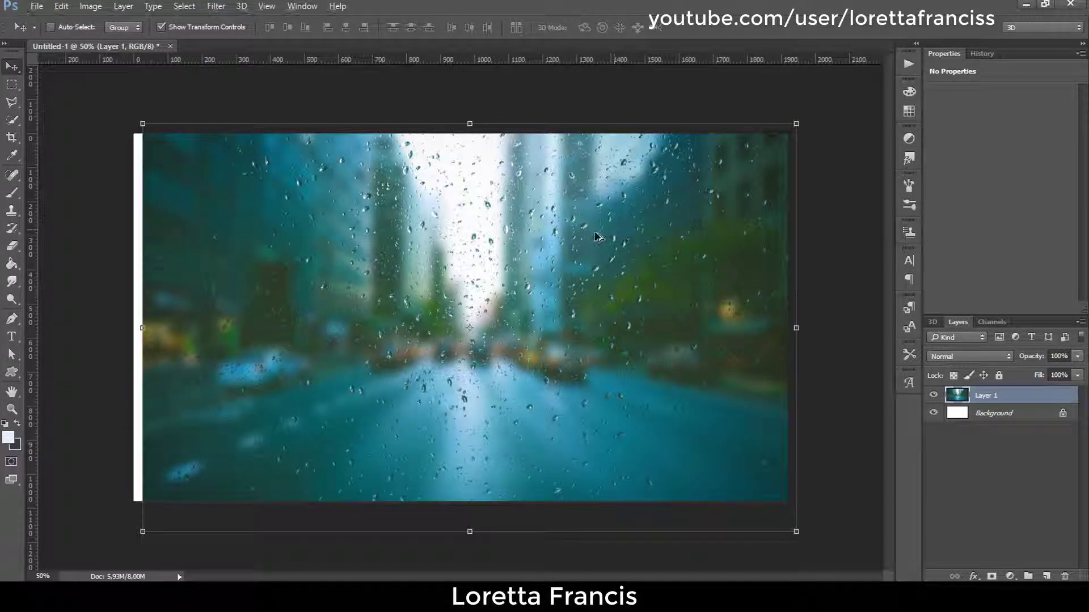
pyautogui.hotkey('ctrl', '0')
pyautogui.moveTo(590, 291); pyautogui.dragTo(586, 291)
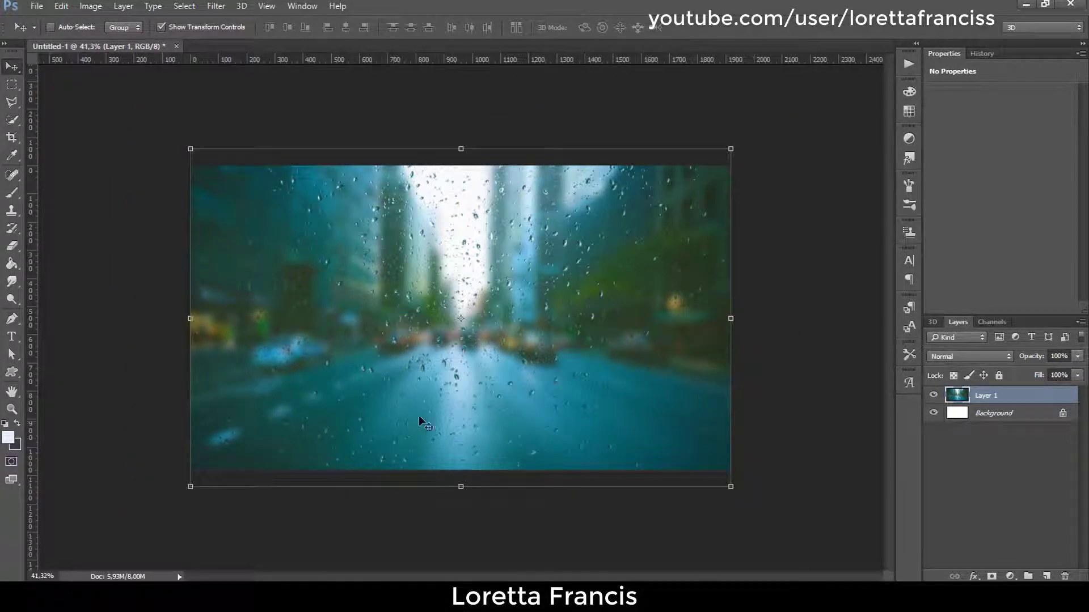
pyautogui.moveTo(452, 418)
pyautogui.mouseDown()
pyautogui.moveTo(450, 408)
pyautogui.moveTo(443, 420)
pyautogui.mouseUp()
# Step: Drag the masked man into the rain composite as a new layer
pyautogui.click(381, 538)
pyautogui.moveTo(510, 397)
pyautogui.mouseDown()
pyautogui.moveTo(266, 300)
pyautogui.moveTo(459, 349)
pyautogui.moveTo(513, 330)
pyautogui.mouseUp()
pyautogui.click(765, 169)
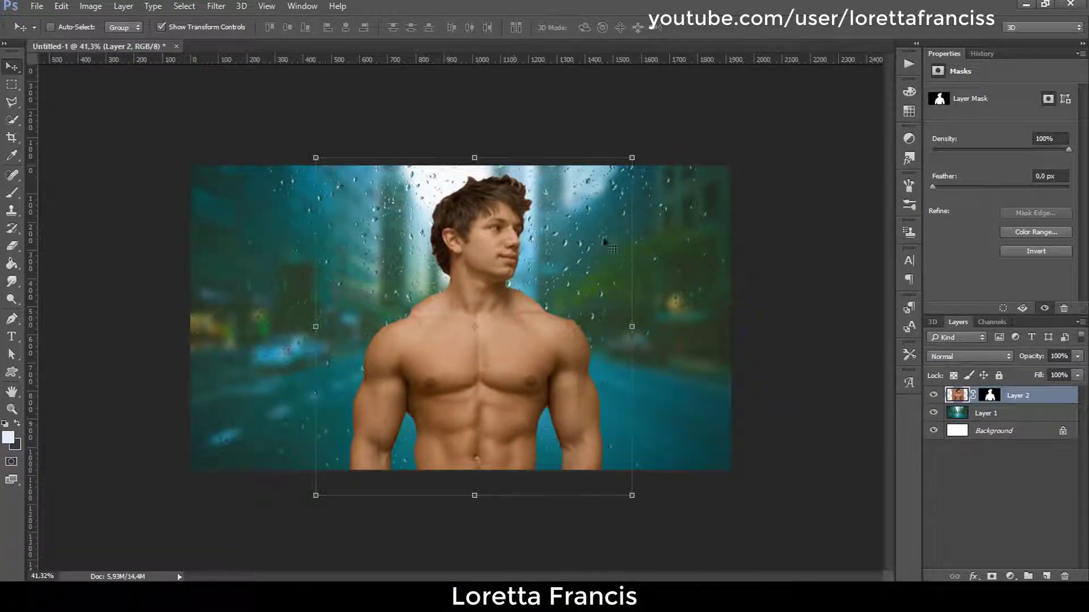
# Step: Scale the man to about 86% and centre him at the bottom of the scene
pyautogui.moveTo(631, 157); pyautogui.dragTo(576, 216)
pyautogui.moveTo(524, 313)
pyautogui.mouseDown()
pyautogui.moveTo(548, 270)
pyautogui.moveTo(551, 296)
pyautogui.mouseUp()
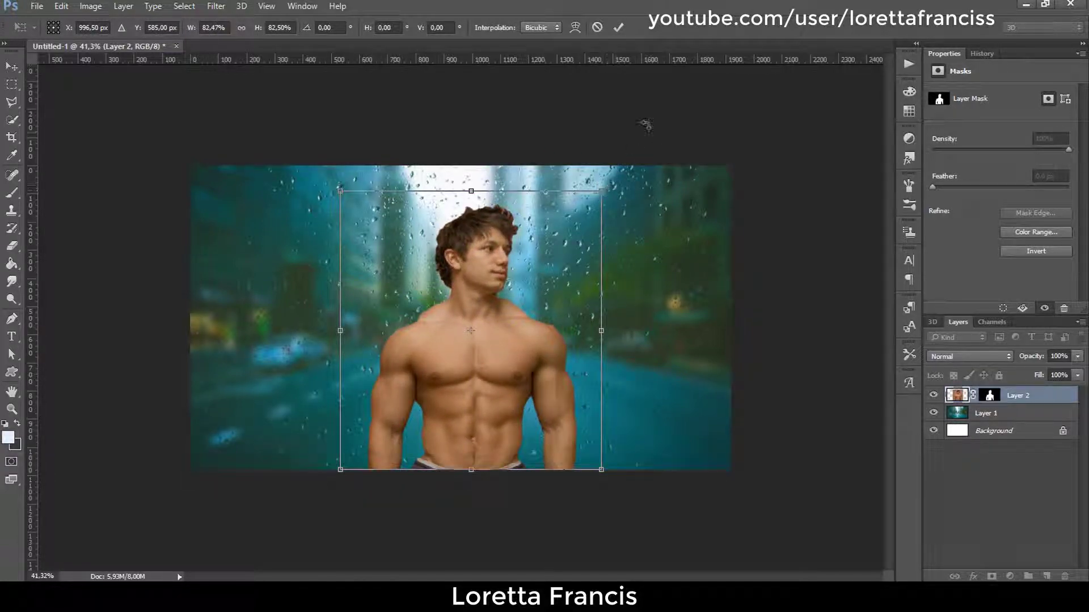
pyautogui.moveTo(603, 191); pyautogui.dragTo(614, 177)
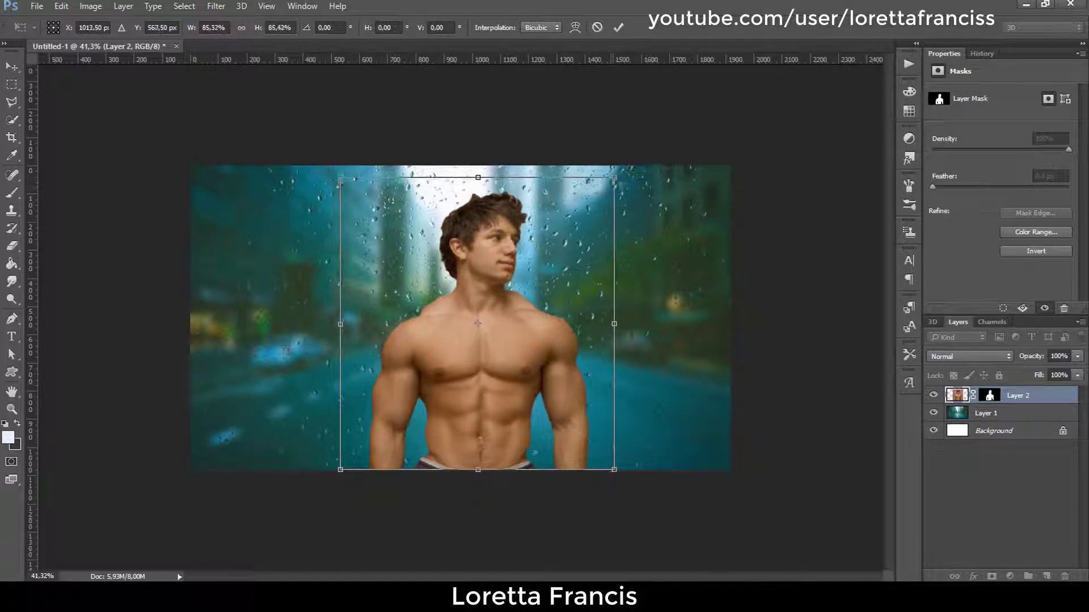
pyautogui.moveTo(561, 284); pyautogui.dragTo(545, 285)
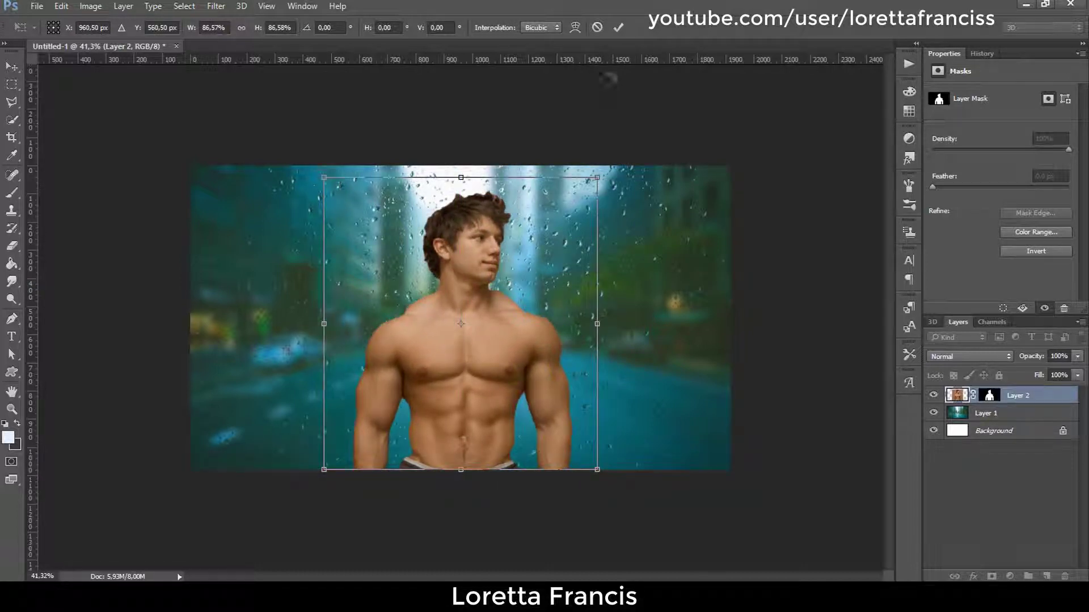
pyautogui.click(619, 28)
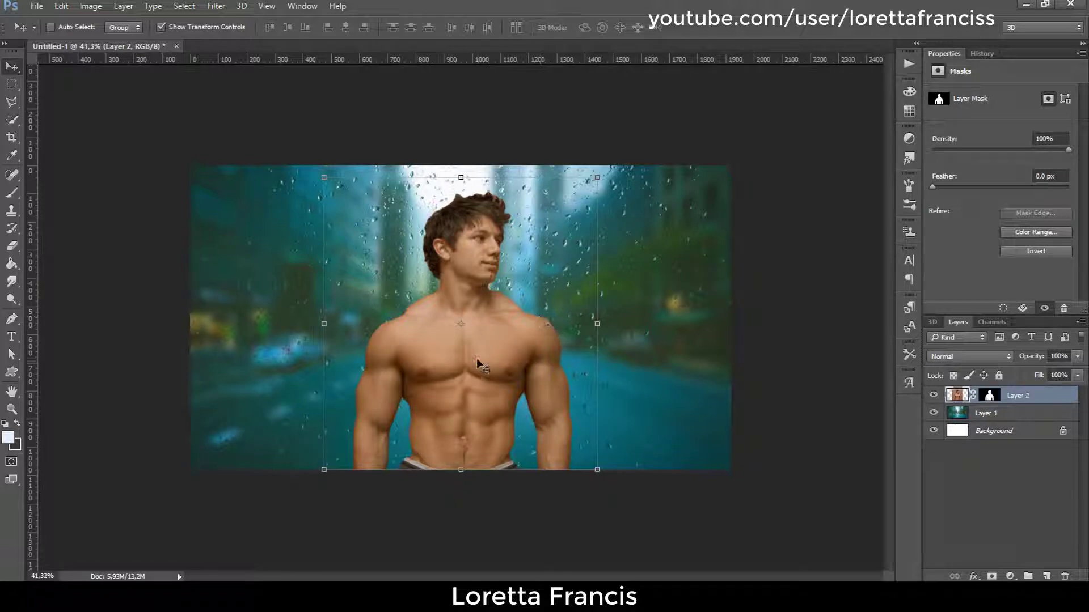
pyautogui.scroll(3, 444, 374)
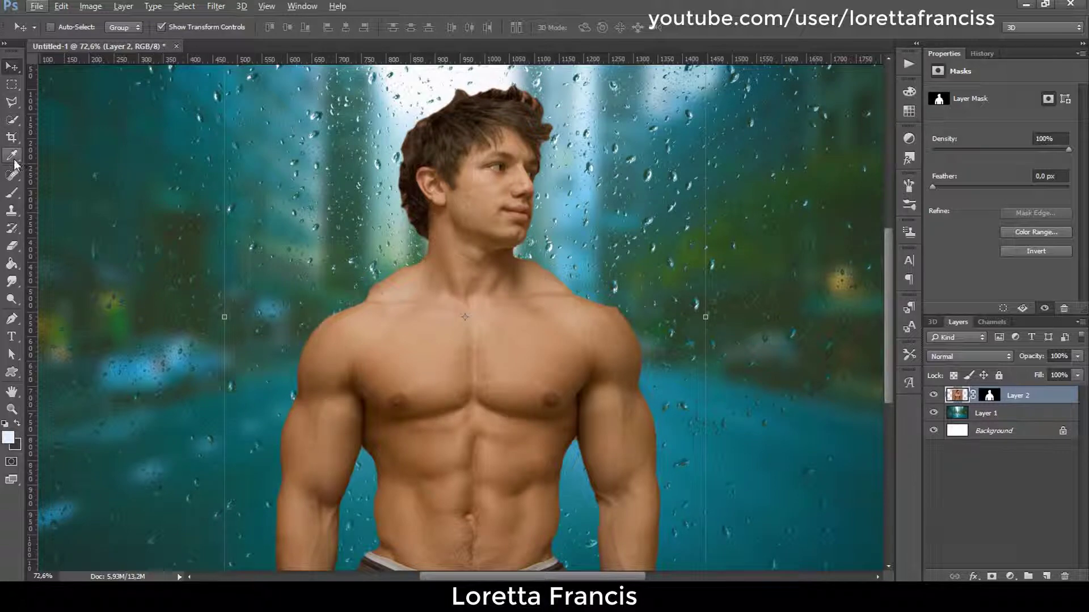
pyautogui.click(13, 194)
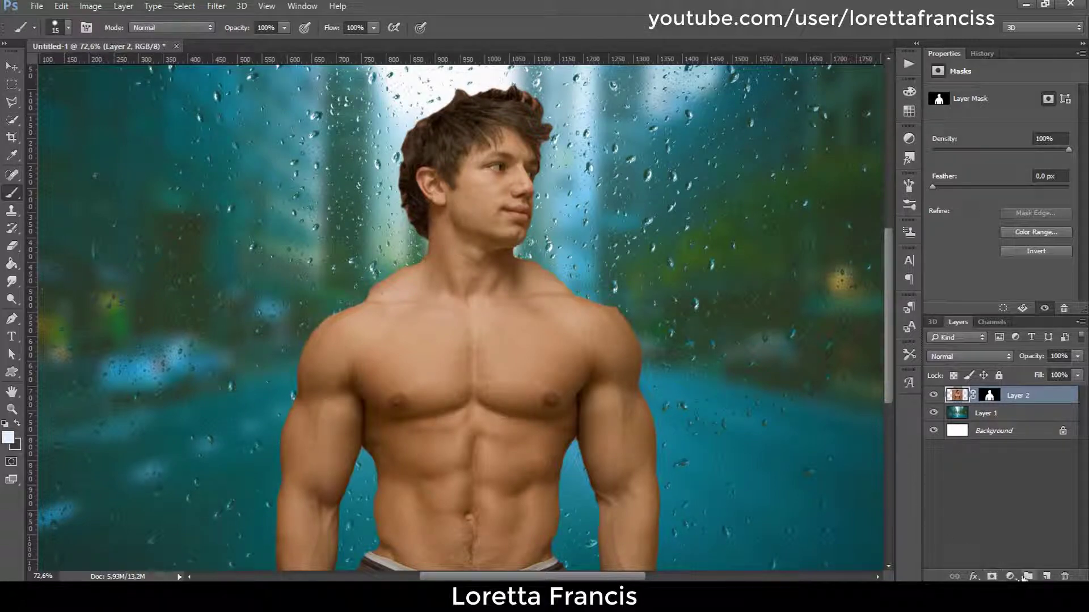
# Step: Add a new layer and paint a white outline down the left shoulder and arm
pyautogui.click(1046, 577)
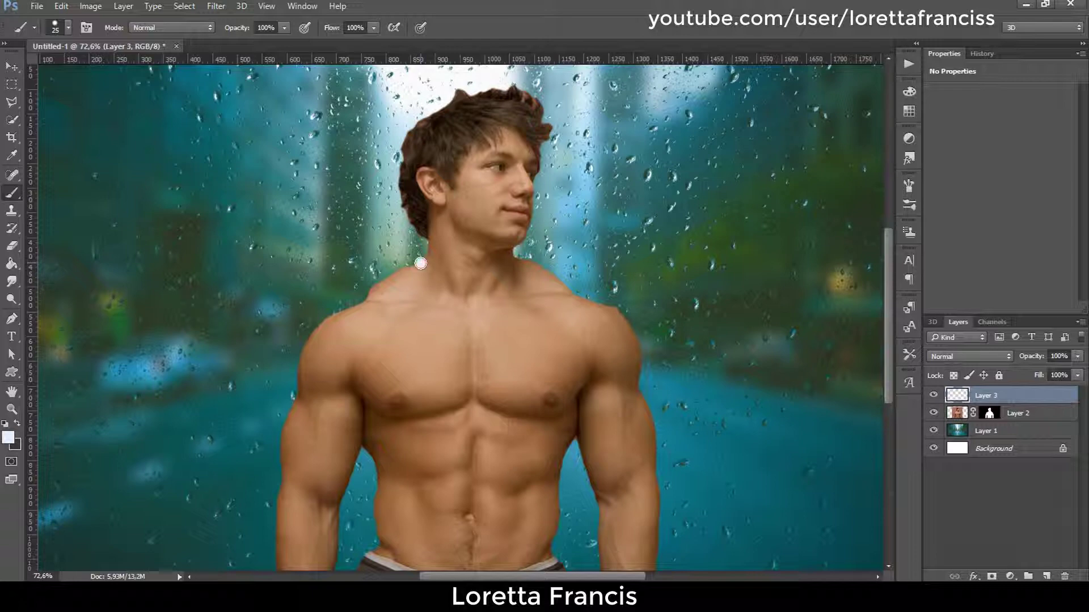
pyautogui.moveTo(396, 272)
pyautogui.mouseDown()
pyautogui.moveTo(323, 322)
pyautogui.moveTo(299, 370)
pyautogui.mouseUp()
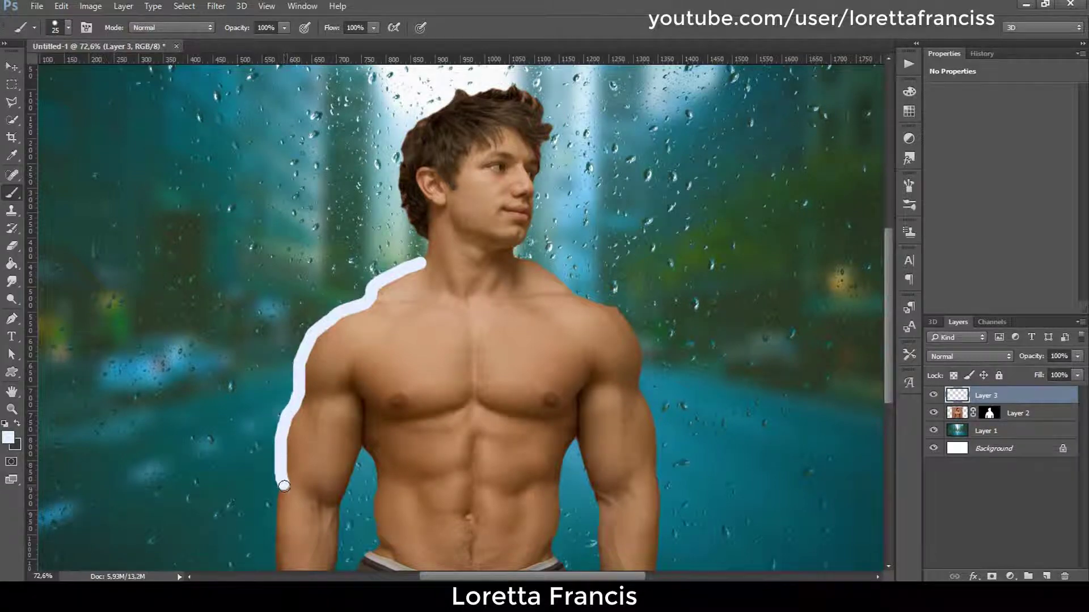
pyautogui.moveTo(284, 486)
pyautogui.mouseDown()
pyautogui.moveTo(285, 392)
pyautogui.moveTo(282, 472)
pyautogui.moveTo(335, 436)
pyautogui.moveTo(359, 349)
pyautogui.moveTo(373, 368)
pyautogui.moveTo(374, 454)
pyautogui.mouseUp()
# Step: Paint the white outline along the waistband, right arm and neckline, plus a right-pectoral line
pyautogui.moveTo(383, 465)
pyautogui.mouseDown()
pyautogui.moveTo(485, 486)
pyautogui.moveTo(562, 458)
pyautogui.mouseUp()
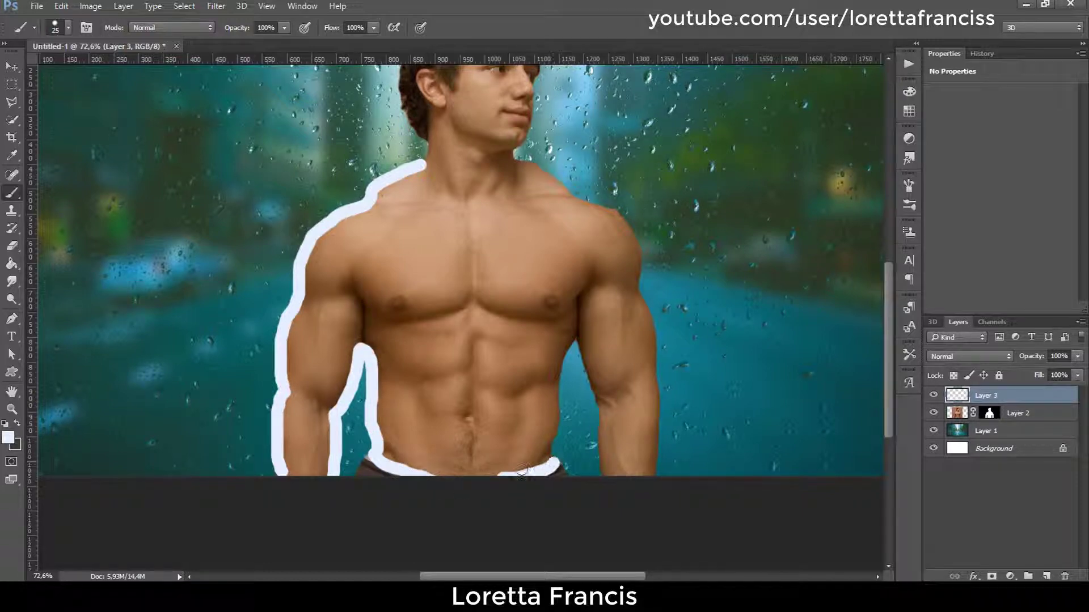
pyautogui.moveTo(422, 476); pyautogui.dragTo(494, 481)
pyautogui.moveTo(567, 457)
pyautogui.mouseDown()
pyautogui.moveTo(556, 463)
pyautogui.moveTo(554, 442)
pyautogui.moveTo(575, 337)
pyautogui.moveTo(607, 476)
pyautogui.moveTo(659, 426)
pyautogui.moveTo(658, 334)
pyautogui.moveTo(636, 275)
pyautogui.moveTo(586, 198)
pyautogui.moveTo(516, 162)
pyautogui.moveTo(490, 209)
pyautogui.moveTo(422, 161)
pyautogui.mouseUp()
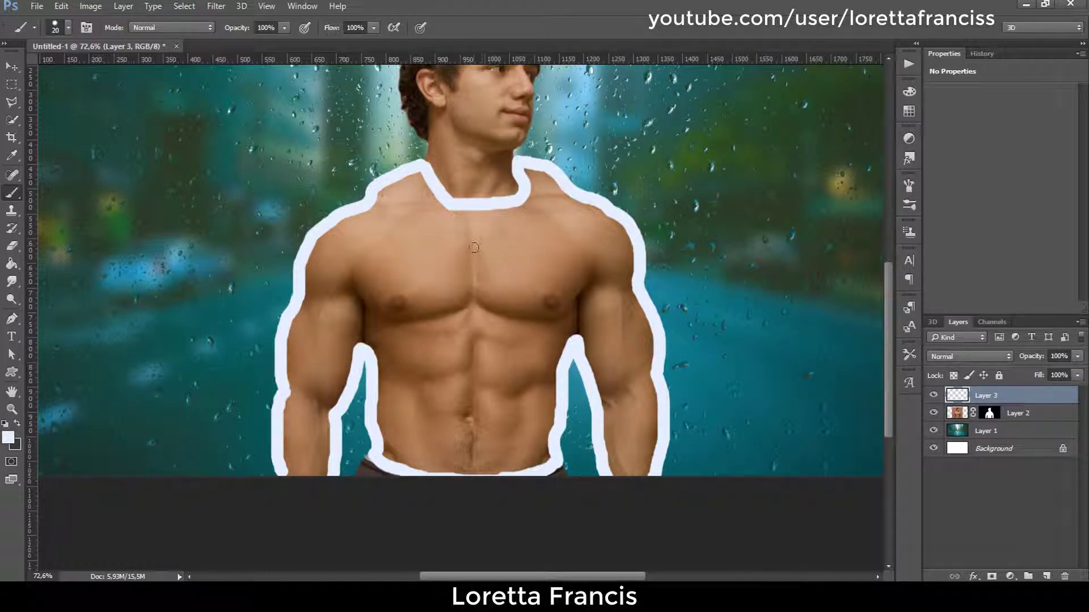
pyautogui.moveTo(474, 248)
pyautogui.mouseDown()
pyautogui.moveTo(476, 311)
pyautogui.moveTo(527, 323)
pyautogui.moveTo(567, 315)
pyautogui.moveTo(587, 285)
pyautogui.moveTo(573, 337)
pyautogui.mouseUp()
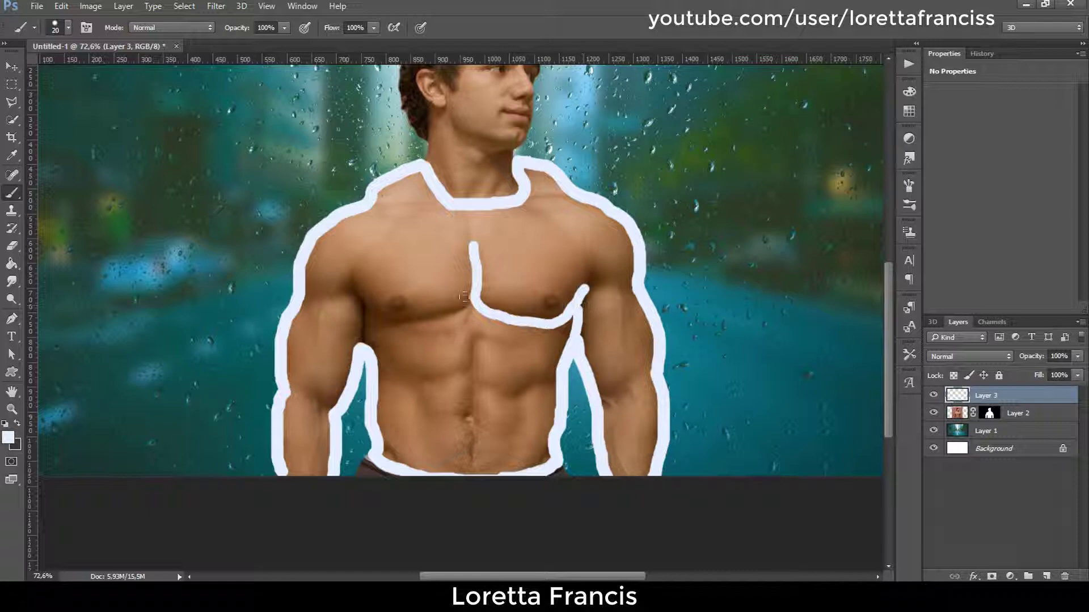
# Step: Draw white lines under the left pectoral, down and across the abs, and at both hips
pyautogui.moveTo(469, 299)
pyautogui.mouseDown()
pyautogui.moveTo(439, 322)
pyautogui.moveTo(383, 325)
pyautogui.moveTo(359, 292)
pyautogui.moveTo(368, 354)
pyautogui.mouseUp()
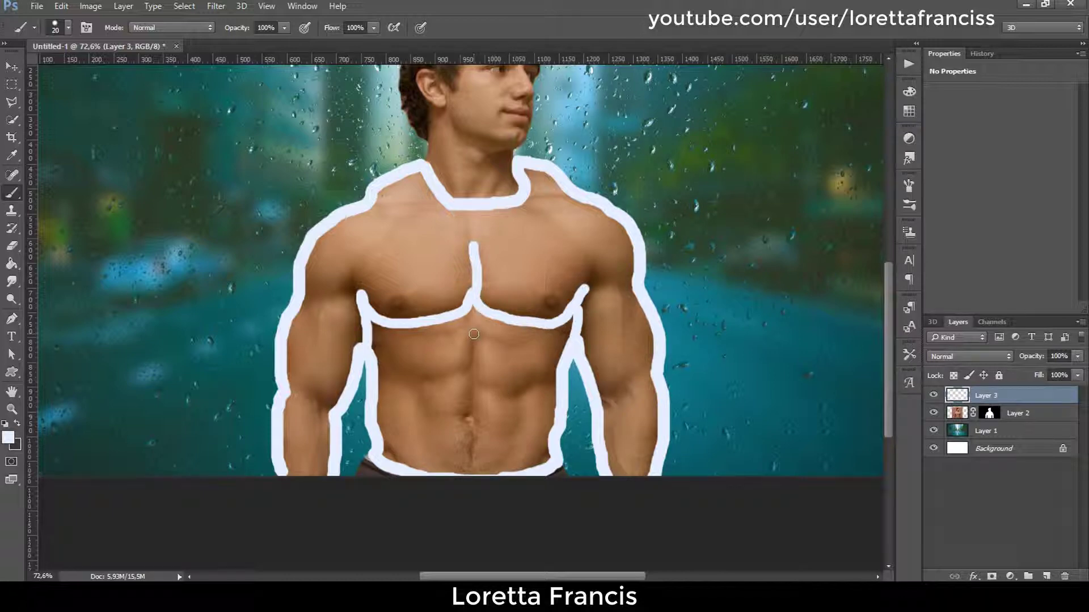
pyautogui.moveTo(475, 331); pyautogui.dragTo(473, 406)
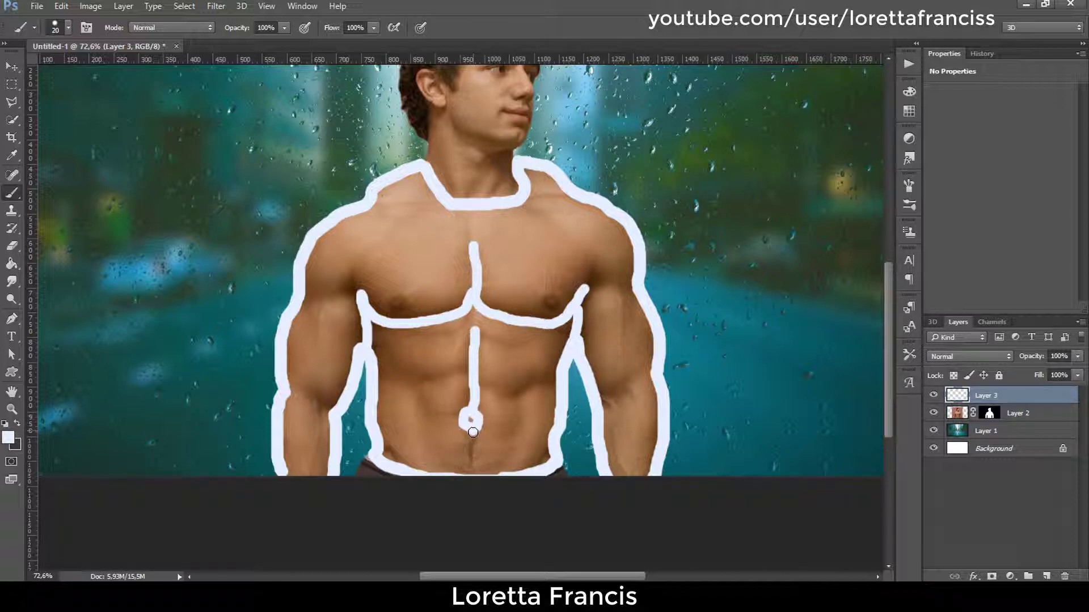
pyautogui.moveTo(473, 433); pyautogui.dragTo(473, 447)
pyautogui.moveTo(469, 368)
pyautogui.mouseDown()
pyautogui.moveTo(425, 378)
pyautogui.moveTo(530, 372)
pyautogui.mouseUp()
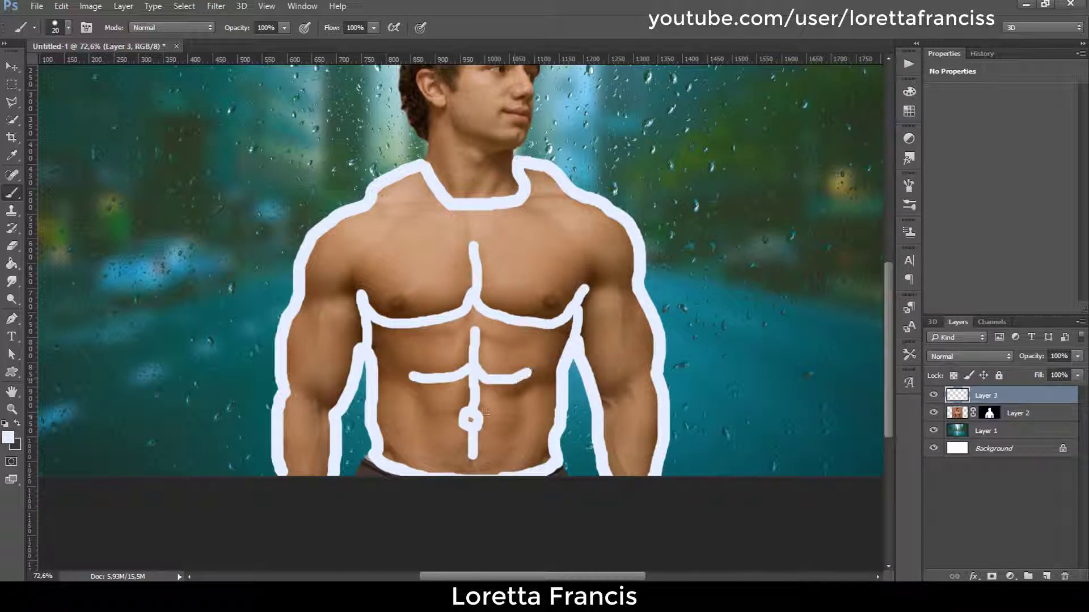
pyautogui.moveTo(460, 415)
pyautogui.mouseDown()
pyautogui.moveTo(407, 392)
pyautogui.moveTo(526, 398)
pyautogui.mouseUp()
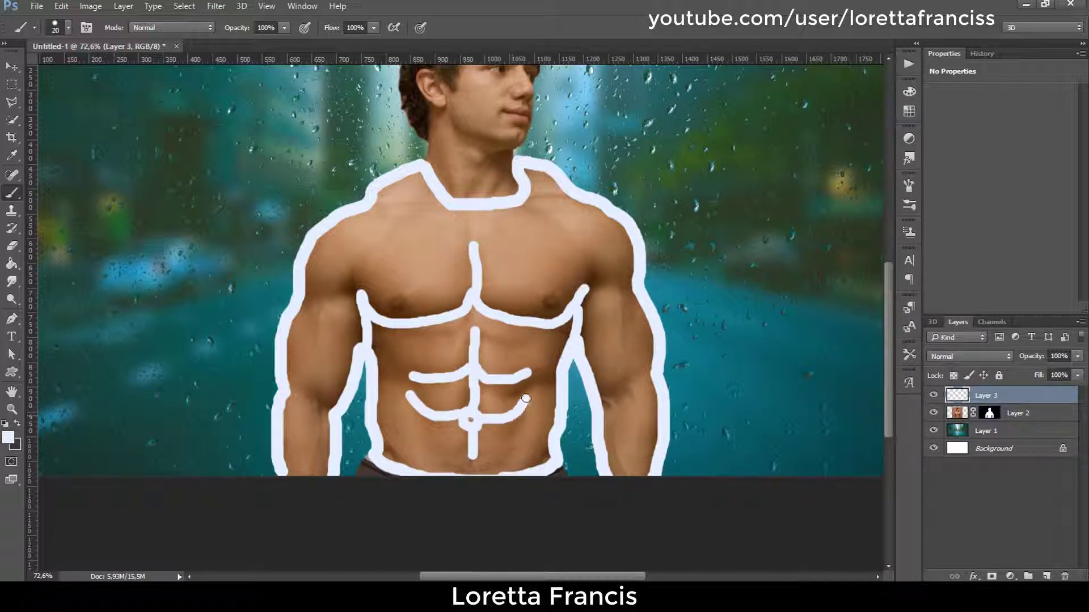
pyautogui.moveTo(382, 446); pyautogui.dragTo(397, 460)
pyautogui.moveTo(551, 445); pyautogui.dragTo(542, 469)
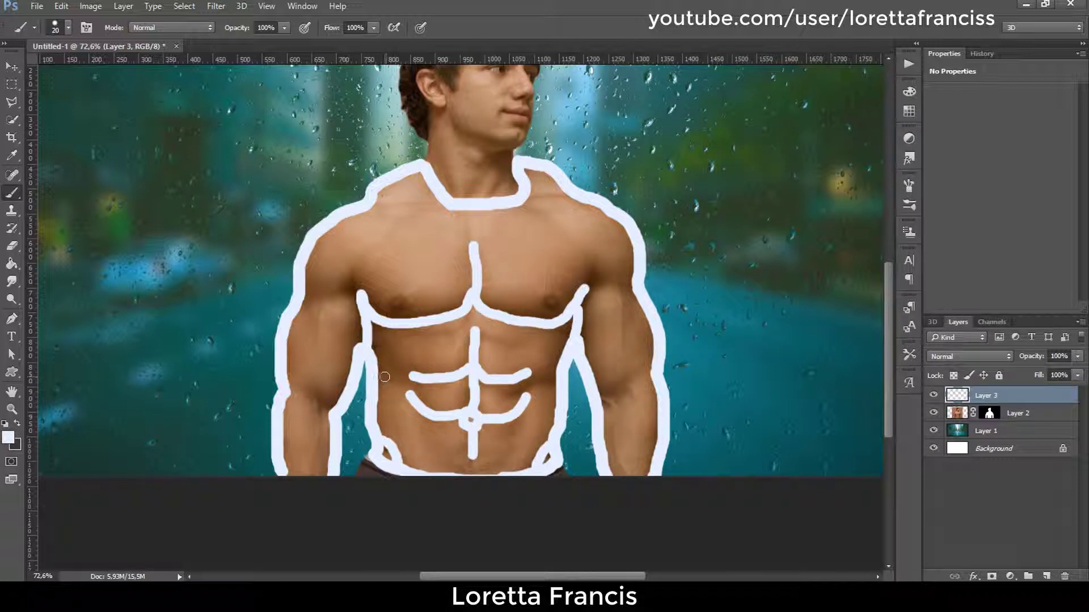
# Step: Add white muscle lines on both arms, the collarbone, and a circle at the right nipple
pyautogui.moveTo(306, 471); pyautogui.dragTo(319, 407)
pyautogui.moveTo(317, 329); pyautogui.dragTo(334, 279)
pyautogui.moveTo(621, 350); pyautogui.dragTo(614, 271)
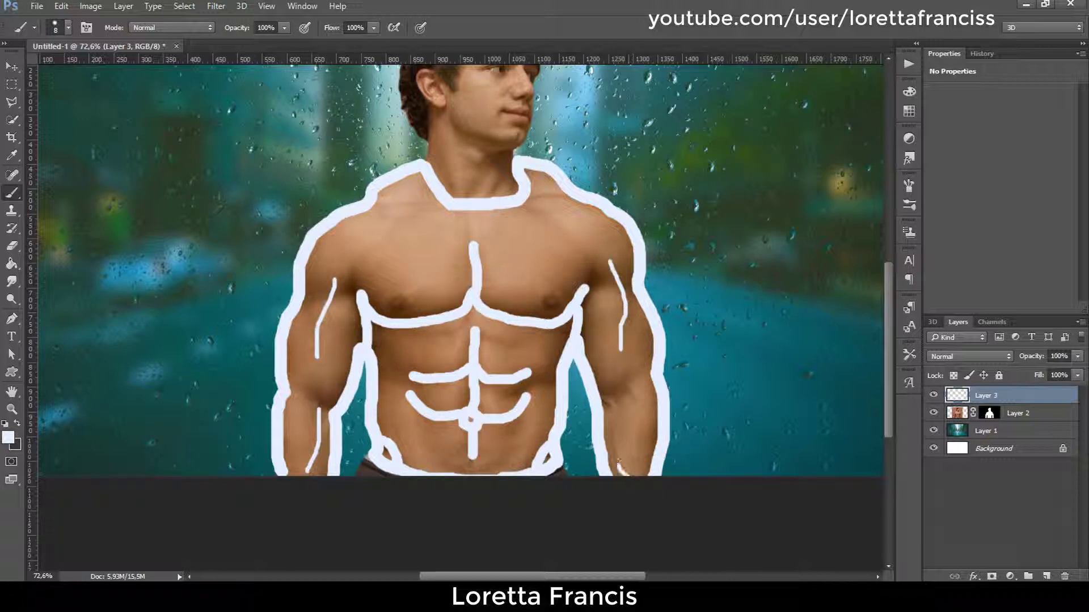
pyautogui.moveTo(617, 465)
pyautogui.mouseDown()
pyautogui.moveTo(601, 395)
pyautogui.moveTo(640, 375)
pyautogui.moveTo(652, 347)
pyautogui.mouseUp()
pyautogui.moveTo(601, 397); pyautogui.dragTo(634, 386)
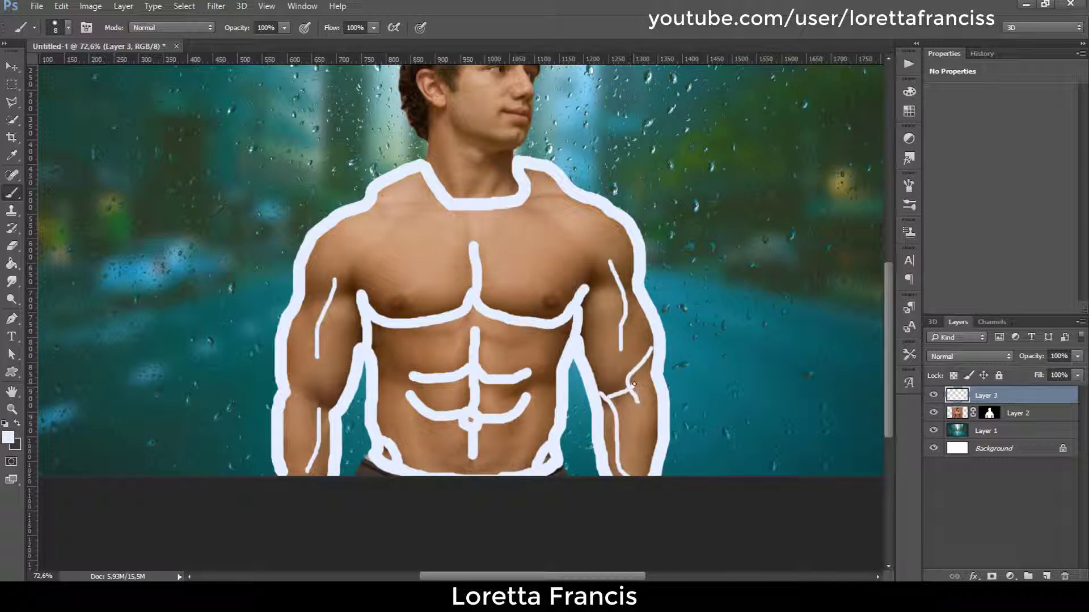
pyautogui.hotkey('ctrl', 'z')
pyautogui.moveTo(379, 202); pyautogui.dragTo(567, 192)
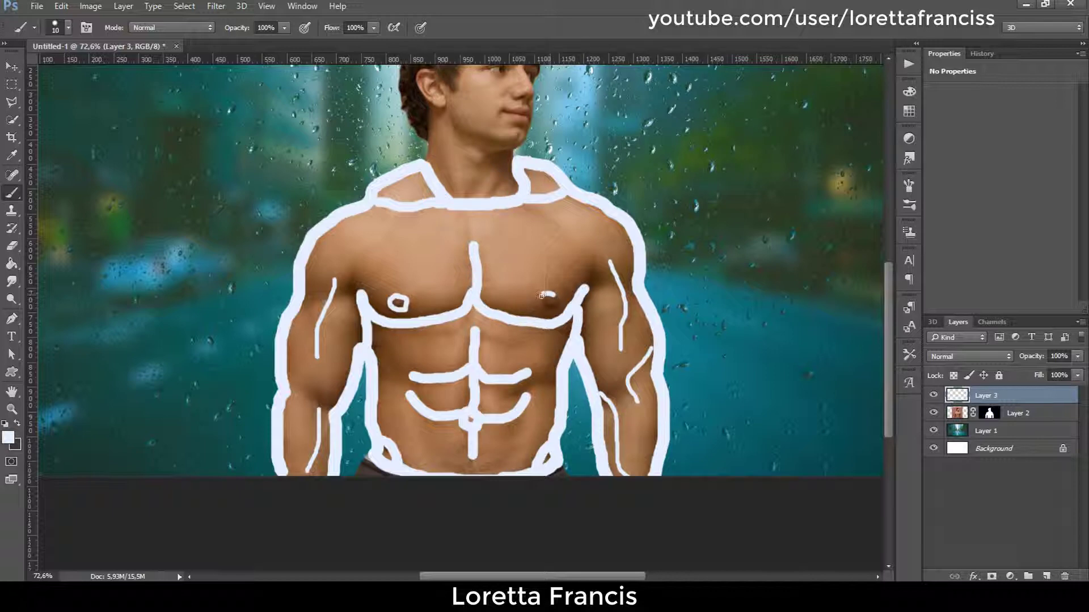
pyautogui.hotkey('ctrl', 'z')
pyautogui.moveTo(550, 294); pyautogui.dragTo(558, 296)
# Step: Duplicate the masked body layer Layer 2 as Layer 2 copy
pyautogui.click(1026, 417)
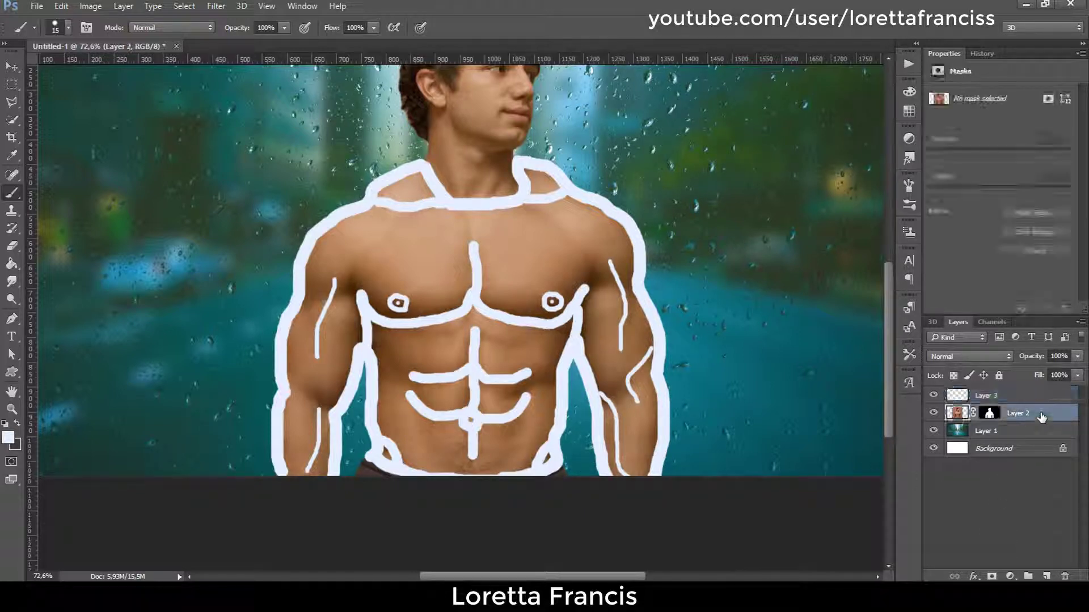
pyautogui.rightClick(1039, 413)
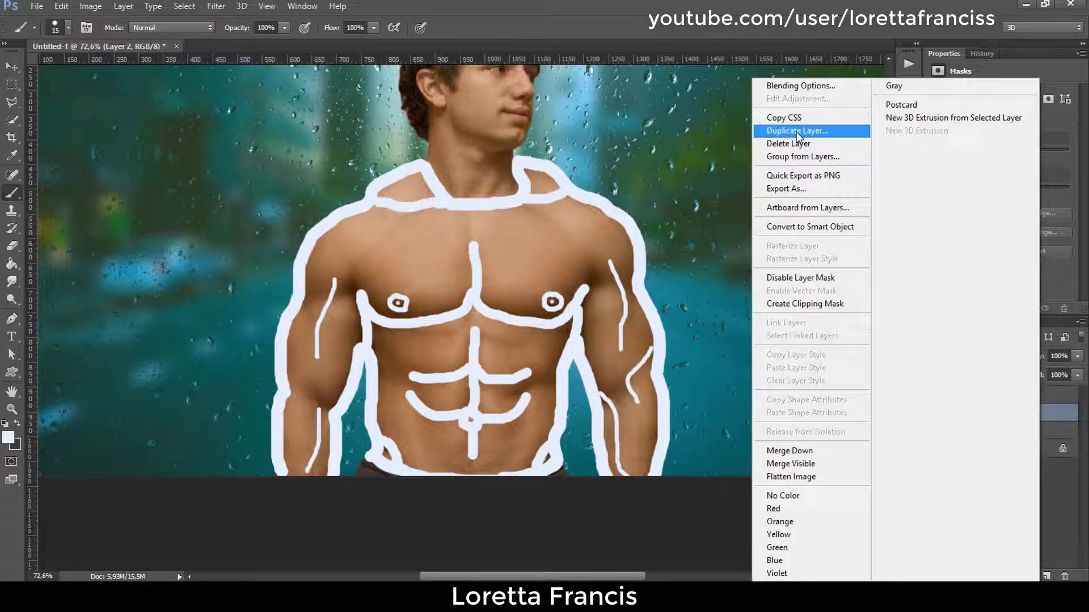
pyautogui.click(796, 131)
pyautogui.click(657, 178)
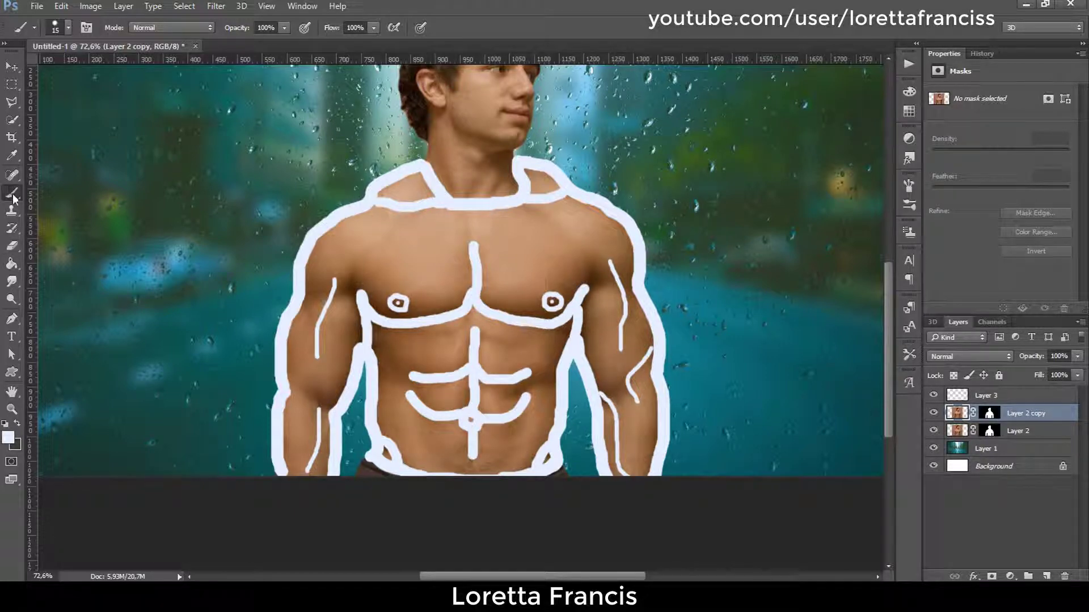
# Step: Set the foreground colour to black and enlarge the brush to 175
pyautogui.click(18, 423)
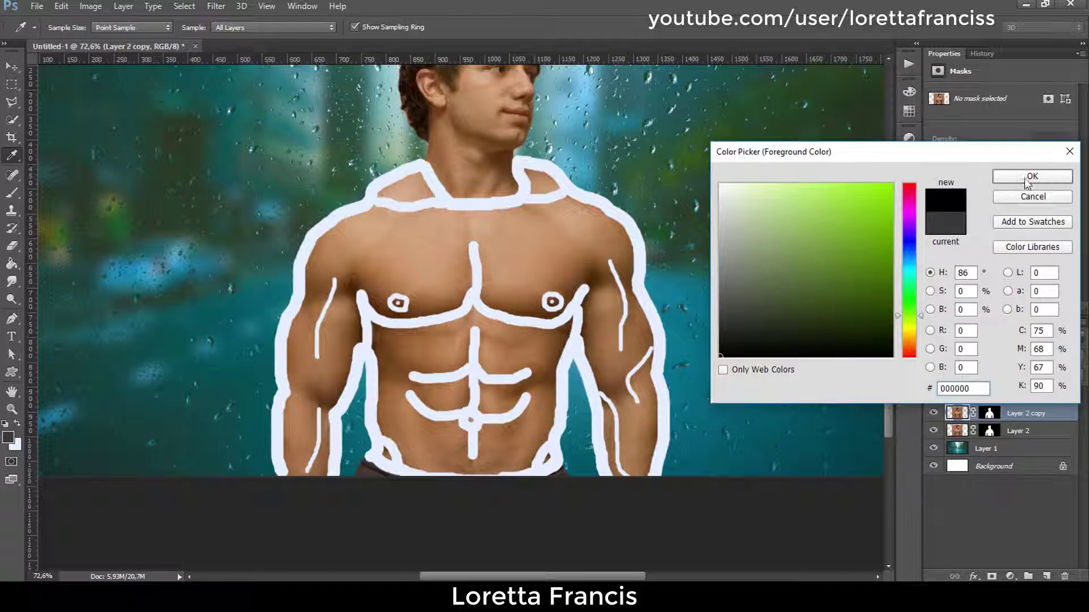
pyautogui.click(1032, 177)
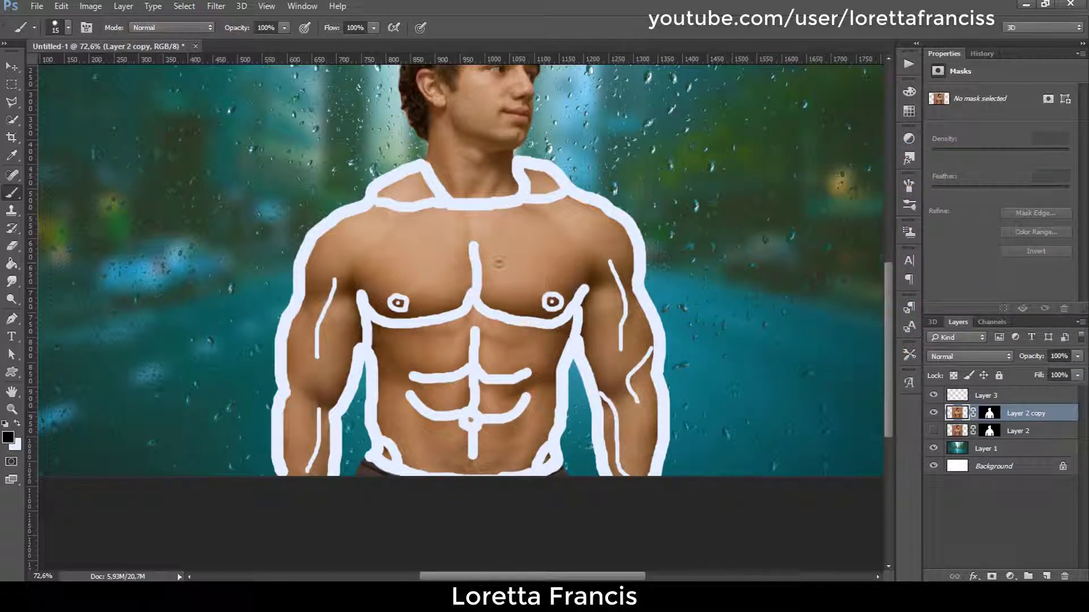
pyautogui.press(']')
pyautogui.press(']')
pyautogui.press(']')
pyautogui.press(']')
pyautogui.press(']')
pyautogui.press(']')
pyautogui.press(']')
pyautogui.press(']')
pyautogui.press(']')
# Step: Paint black on Layer 2 copy's mask over the chest, shoulders and arms with a size-90 brush
pyautogui.click(997, 414)
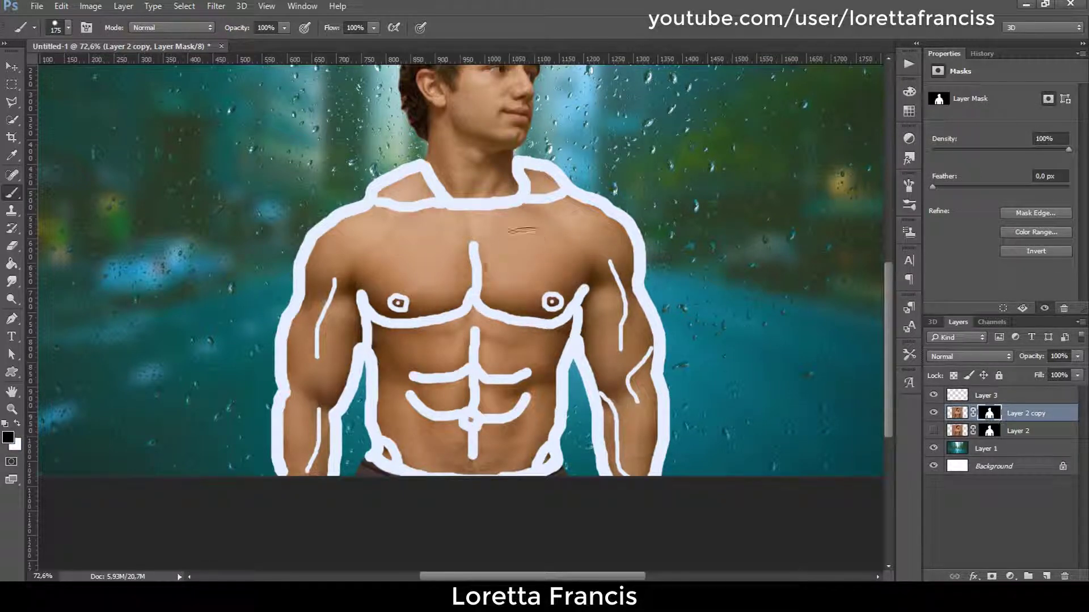
pyautogui.moveTo(459, 278)
pyautogui.mouseDown()
pyautogui.moveTo(508, 249)
pyautogui.moveTo(411, 221)
pyautogui.moveTo(441, 433)
pyautogui.moveTo(349, 268)
pyautogui.moveTo(408, 225)
pyautogui.moveTo(402, 188)
pyautogui.moveTo(442, 226)
pyautogui.moveTo(561, 238)
pyautogui.moveTo(517, 301)
pyautogui.moveTo(533, 317)
pyautogui.moveTo(510, 309)
pyautogui.moveTo(583, 313)
pyautogui.moveTo(601, 227)
pyautogui.moveTo(612, 260)
pyautogui.moveTo(601, 238)
pyautogui.moveTo(568, 239)
pyautogui.moveTo(553, 196)
pyautogui.mouseUp()
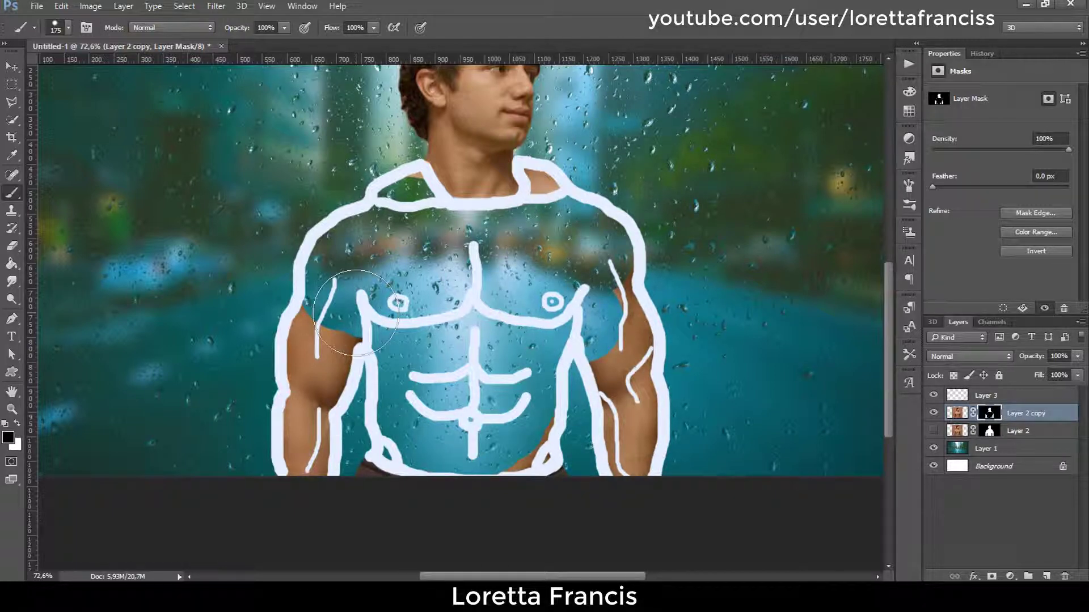
pyautogui.press('[')
pyautogui.press('[')
pyautogui.press('[')
pyautogui.moveTo(329, 340)
pyautogui.mouseDown()
pyautogui.moveTo(301, 369)
pyautogui.moveTo(316, 322)
pyautogui.moveTo(301, 386)
pyautogui.moveTo(306, 462)
pyautogui.moveTo(368, 284)
pyautogui.mouseUp()
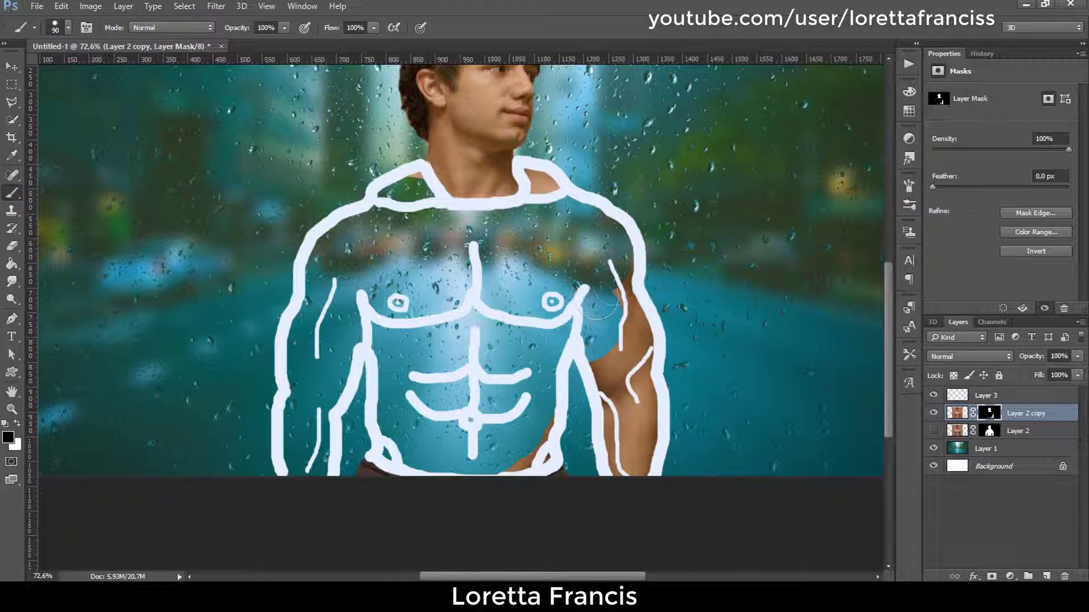
pyautogui.moveTo(622, 280)
pyautogui.mouseDown()
pyautogui.moveTo(641, 386)
pyautogui.moveTo(658, 357)
pyautogui.moveTo(650, 323)
pyautogui.moveTo(641, 442)
pyautogui.moveTo(618, 465)
pyautogui.moveTo(591, 387)
pyautogui.moveTo(604, 371)
pyautogui.moveTo(572, 340)
pyautogui.moveTo(525, 454)
pyautogui.moveTo(510, 465)
pyautogui.moveTo(443, 448)
pyautogui.mouseUp()
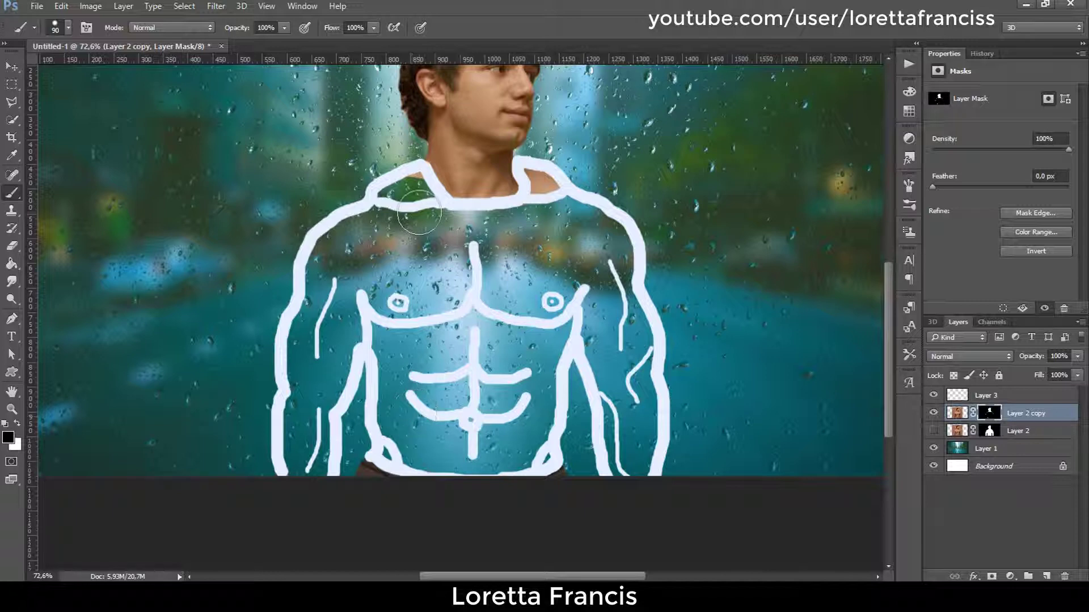
pyautogui.moveTo(406, 191)
pyautogui.mouseDown()
pyautogui.moveTo(419, 181)
pyautogui.moveTo(413, 201)
pyautogui.mouseUp()
pyautogui.moveTo(527, 193)
pyautogui.mouseDown()
pyautogui.moveTo(561, 179)
pyautogui.moveTo(544, 178)
pyautogui.moveTo(553, 170)
pyautogui.moveTo(542, 206)
pyautogui.mouseUp()
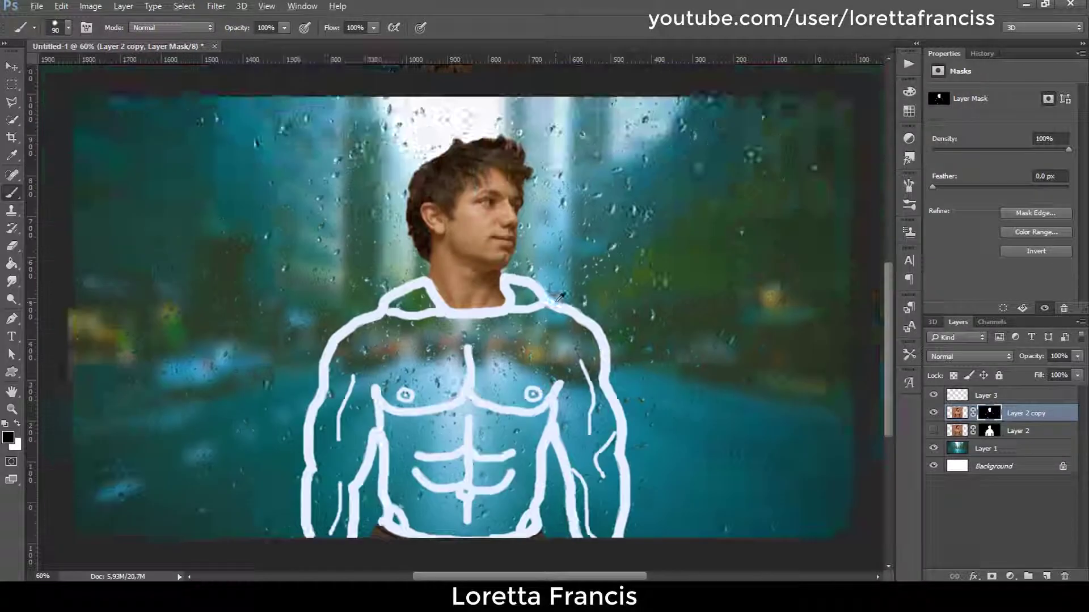
pyautogui.scroll(-2, 560, 296)
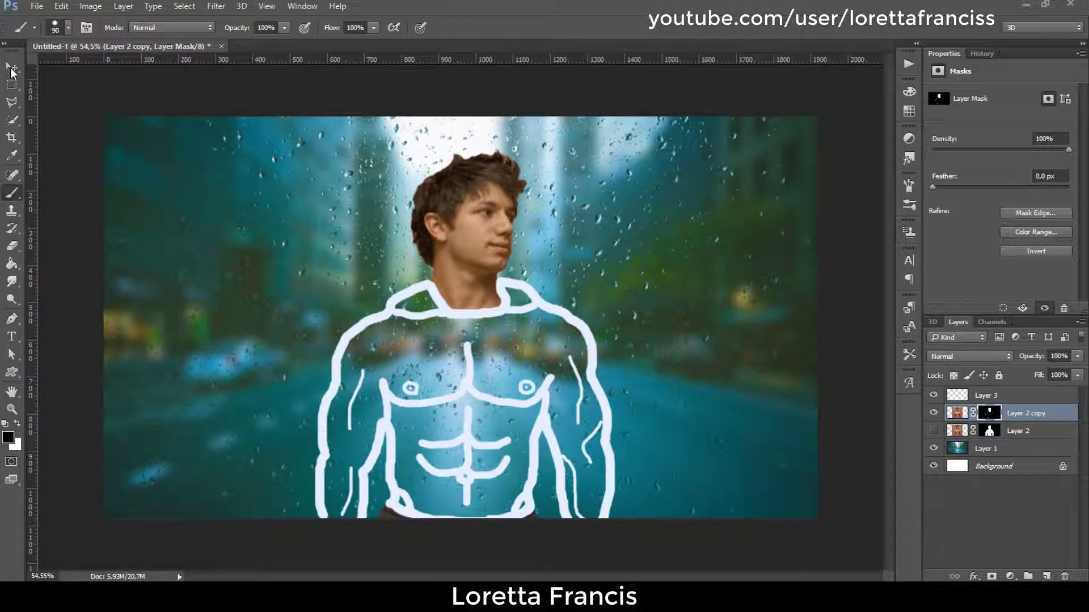
# Step: Add a new empty layer, Layer 4, directly above Layer 1
pyautogui.click(10, 67)
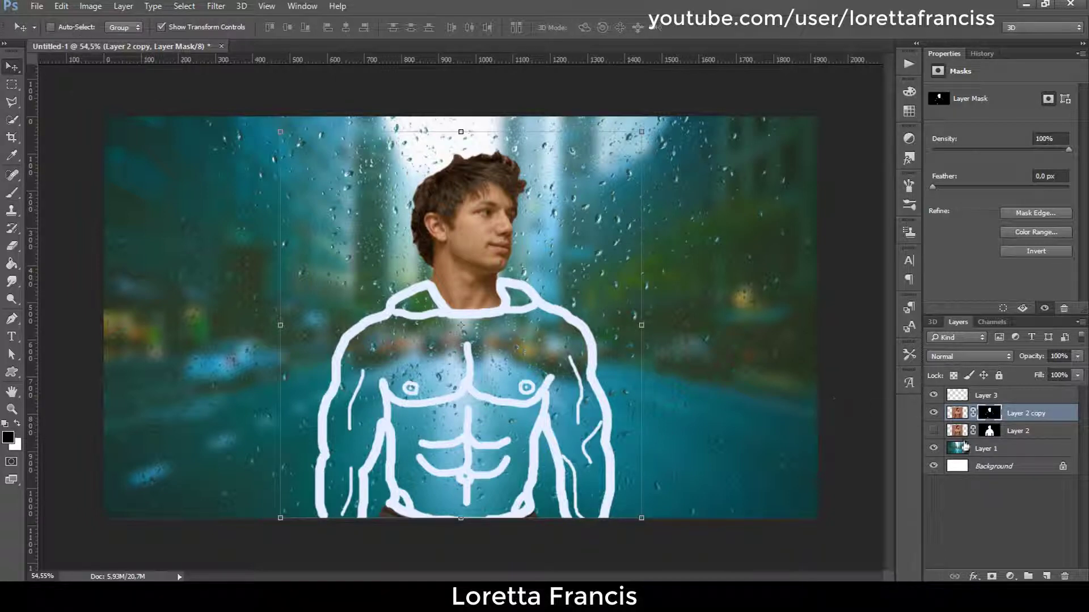
pyautogui.click(1001, 451)
pyautogui.click(1046, 576)
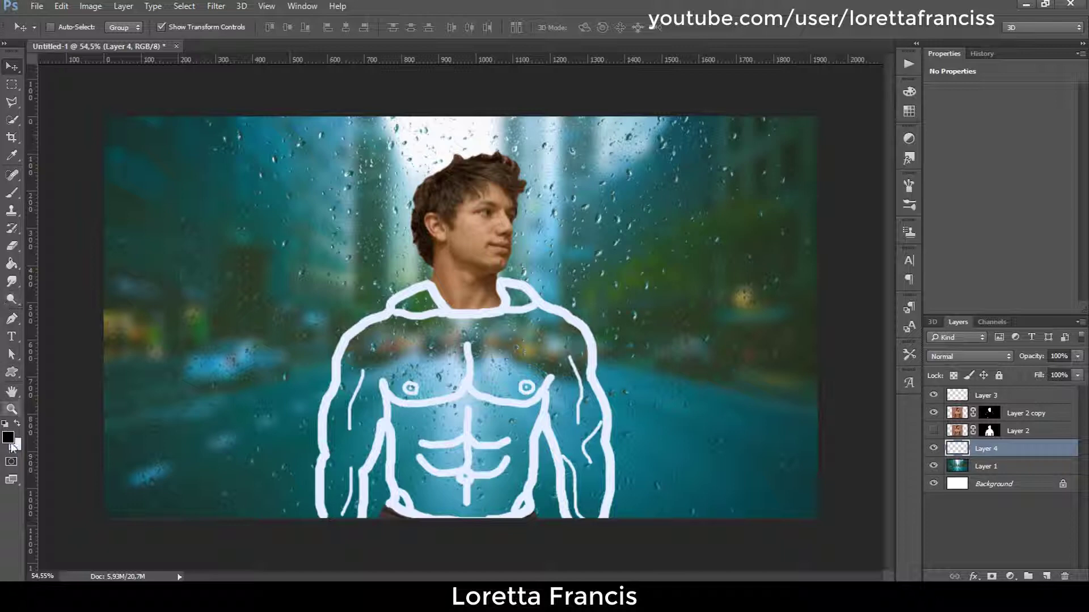
# Step: Fill Layer 4 with white foreground using the Paint Bucket, then select Layer 3
pyautogui.click(12, 264)
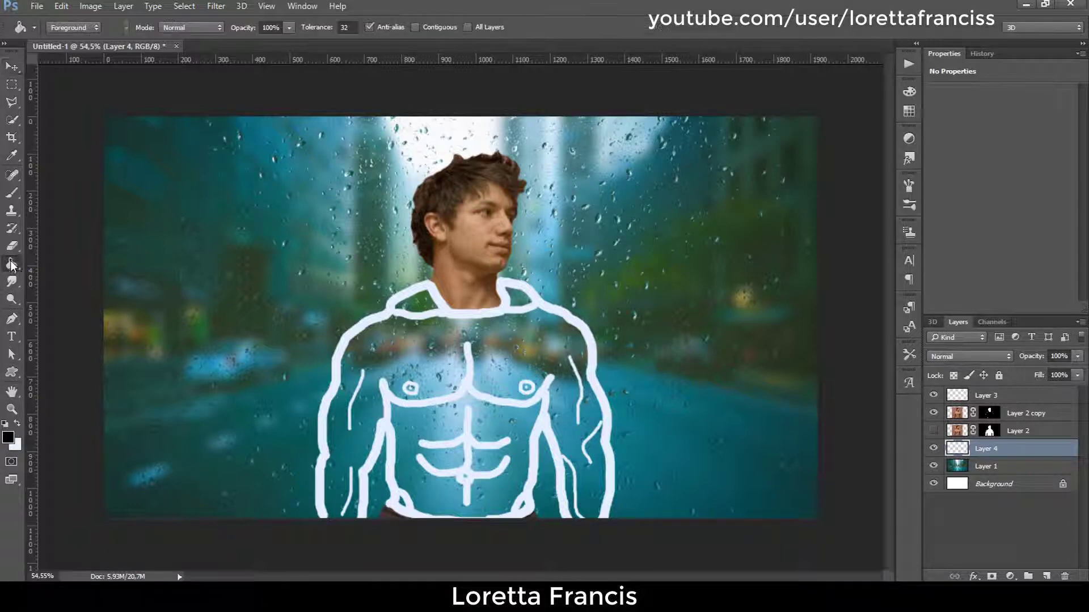
pyautogui.click(7, 438)
pyautogui.moveTo(743, 240); pyautogui.dragTo(730, 185)
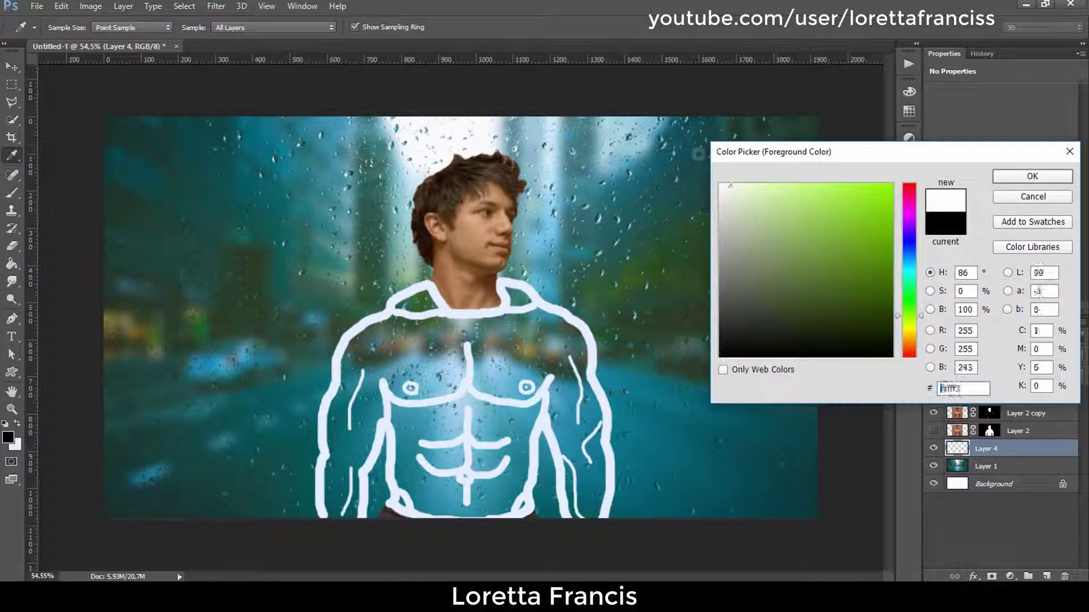
pyautogui.click(1046, 178)
pyautogui.click(662, 243)
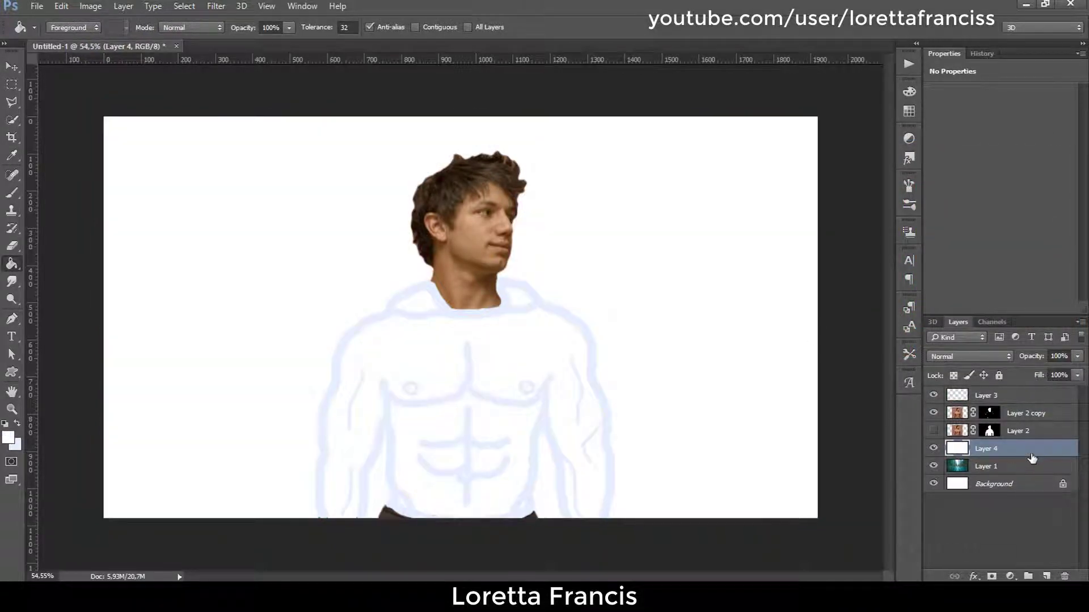
pyautogui.click(1015, 400)
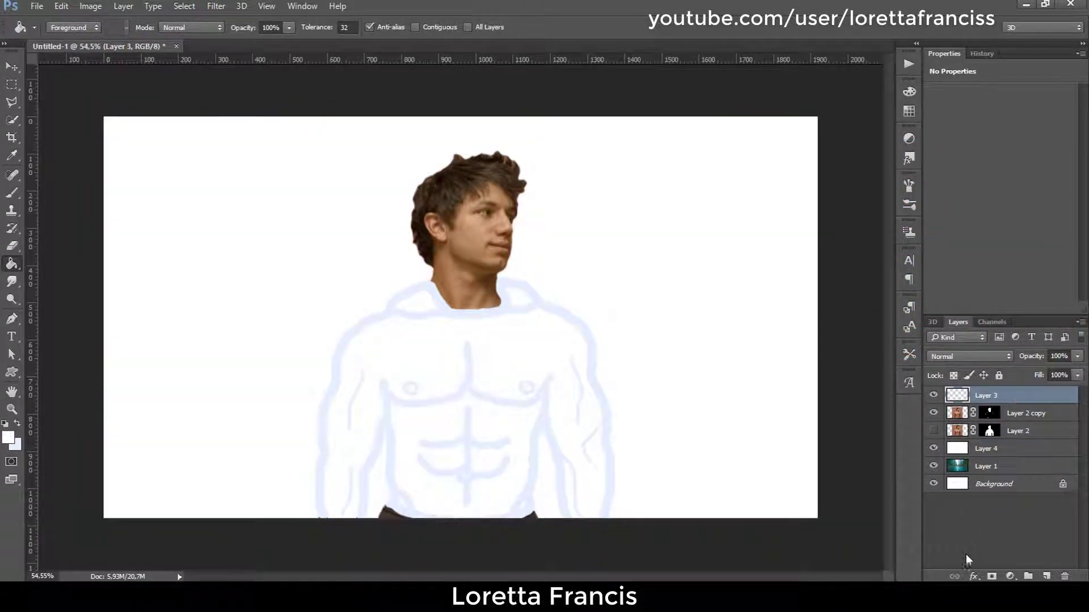
pyautogui.click(975, 576)
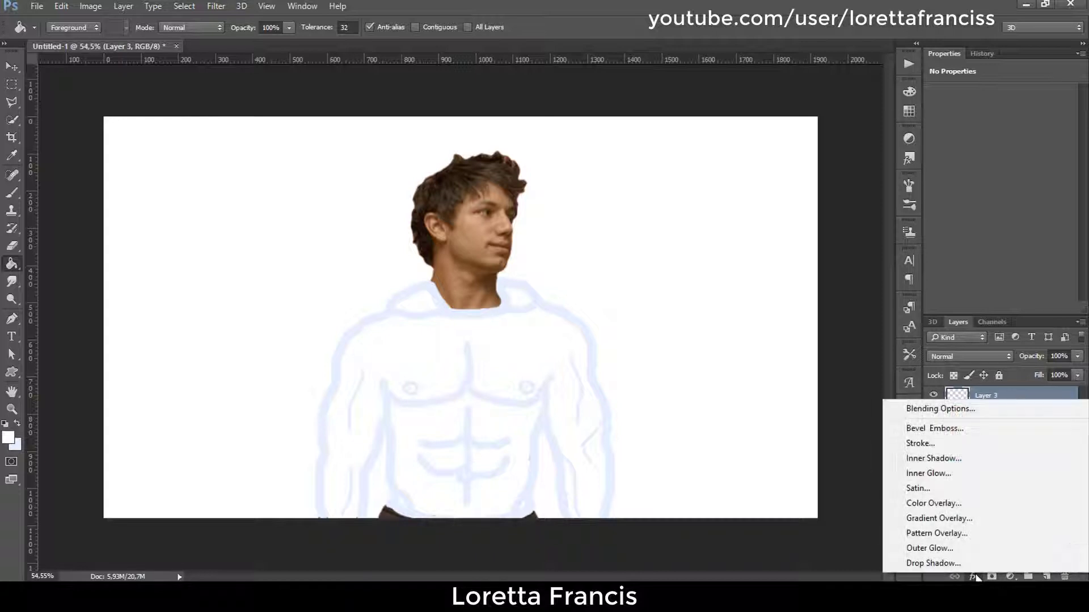
# Step: Give Layer 3 a Color Overlay of 000000 black at 100% opacity
pyautogui.click(945, 508)
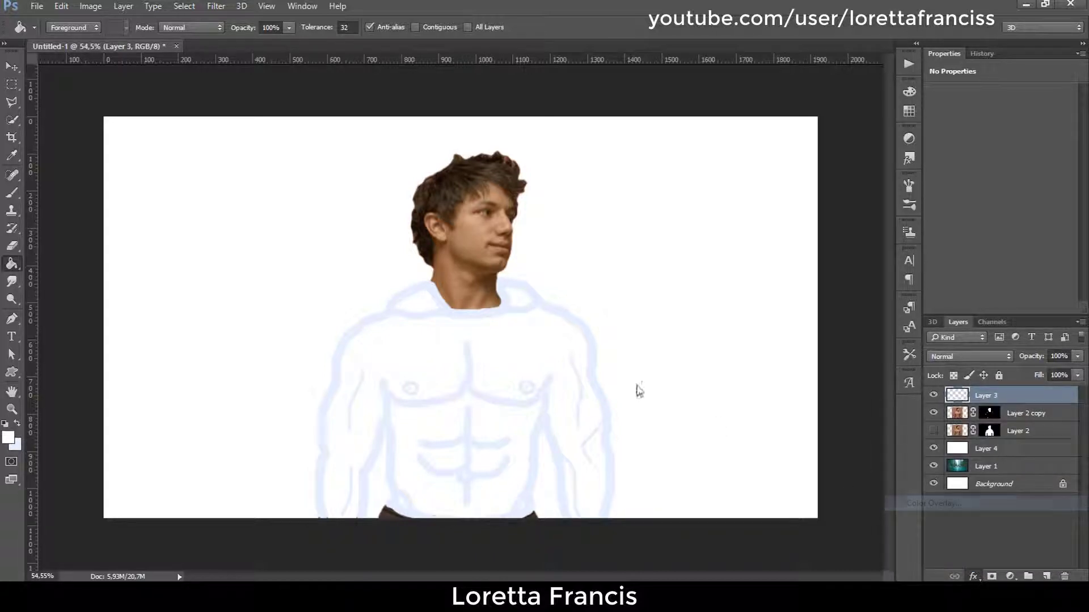
pyautogui.moveTo(733, 169); pyautogui.dragTo(835, 178)
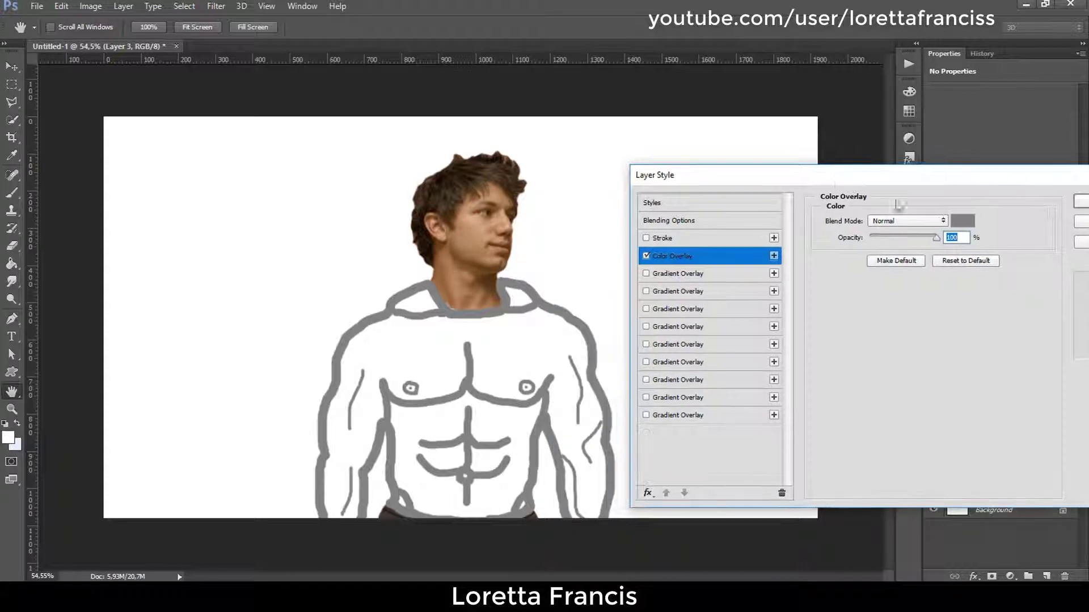
pyautogui.click(962, 220)
pyautogui.write('ff0000')
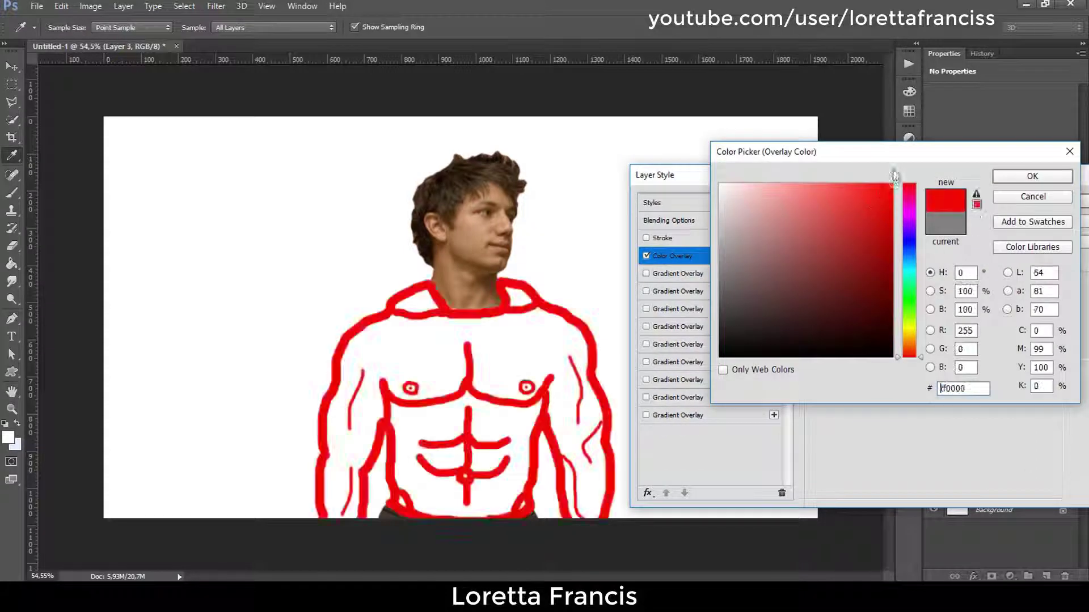
pyautogui.moveTo(855, 225); pyautogui.dragTo(837, 213)
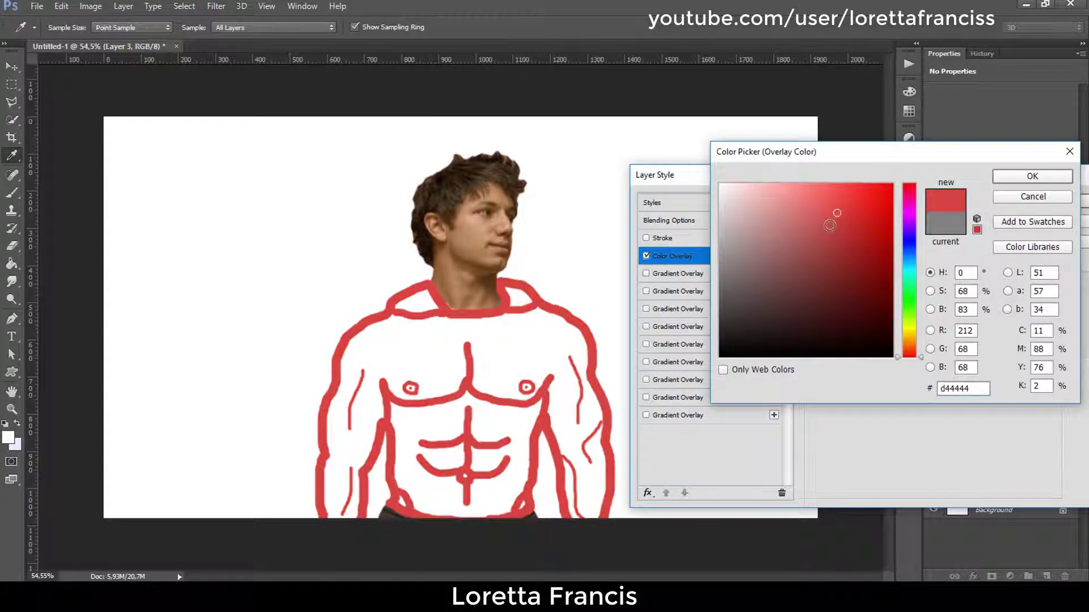
pyautogui.write('000000')
pyautogui.click(1014, 178)
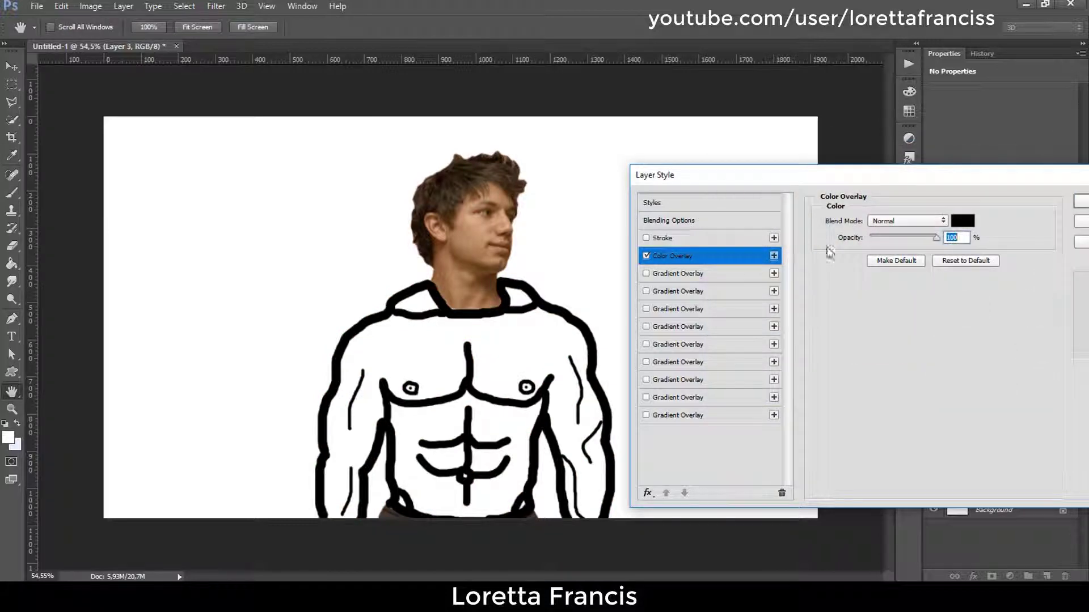
pyautogui.moveTo(913, 236)
pyautogui.mouseDown()
pyautogui.moveTo(903, 240)
pyautogui.moveTo(935, 240)
pyautogui.mouseUp()
pyautogui.press('Return')
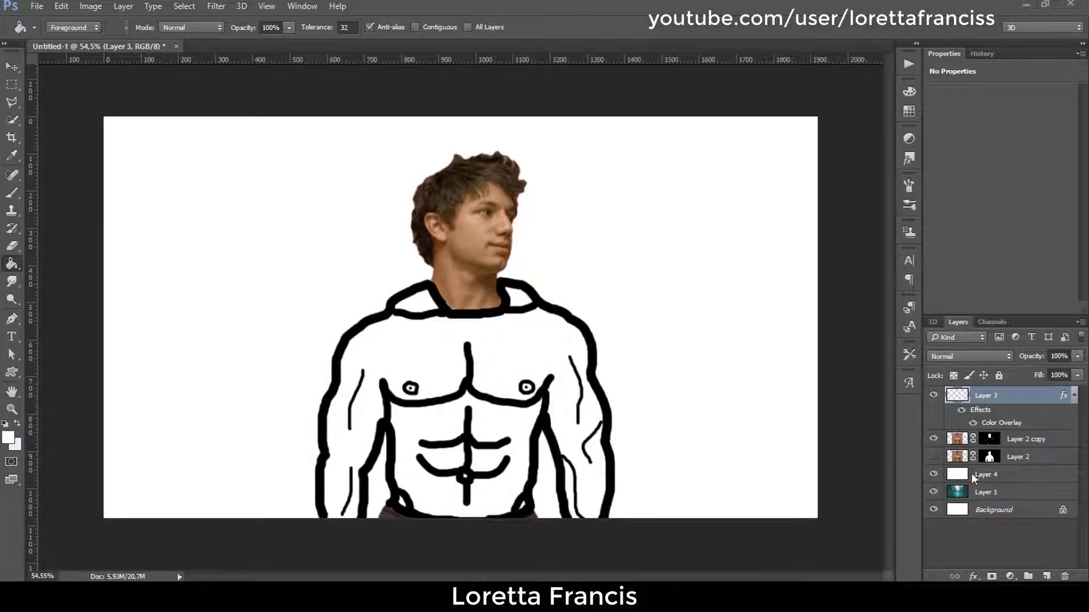
# Step: Hide white Layer 4 and switch off Layer 3's Color Overlay effect
pyautogui.click(934, 474)
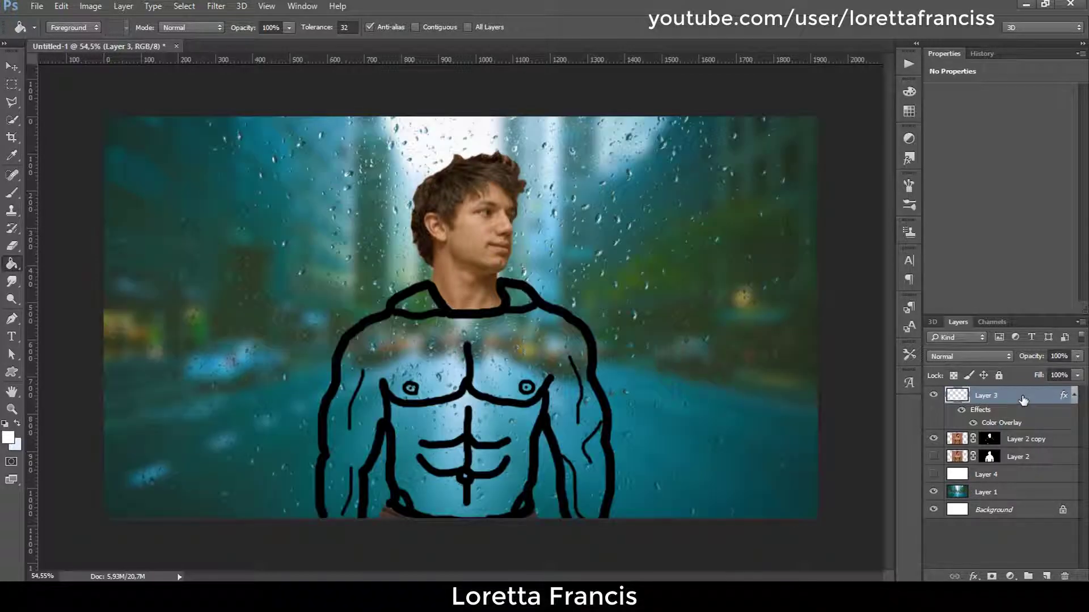
pyautogui.press('space')
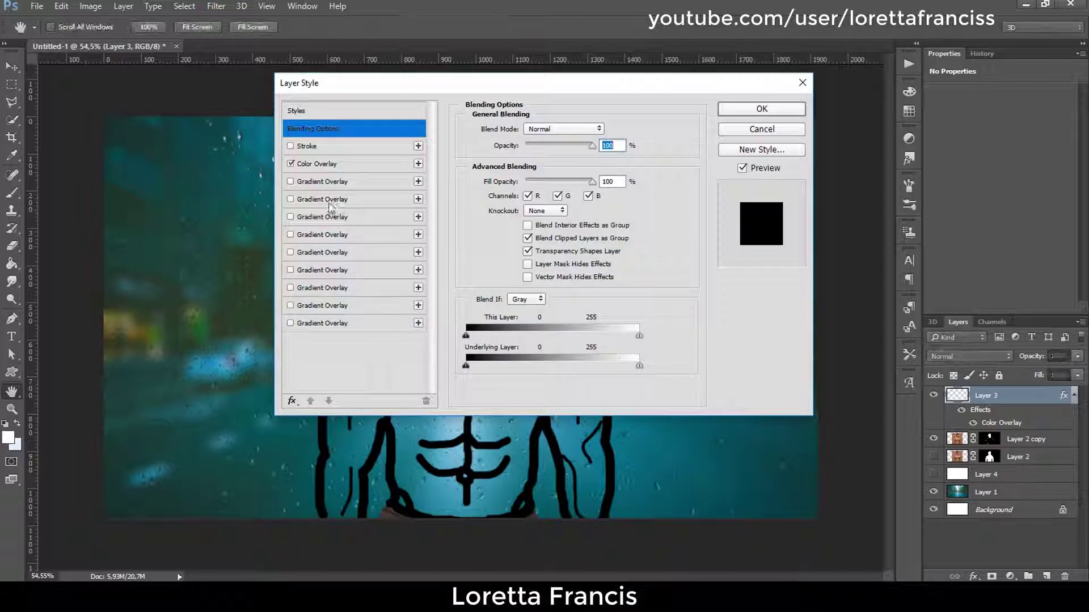
pyautogui.click(309, 164)
pyautogui.click(290, 164)
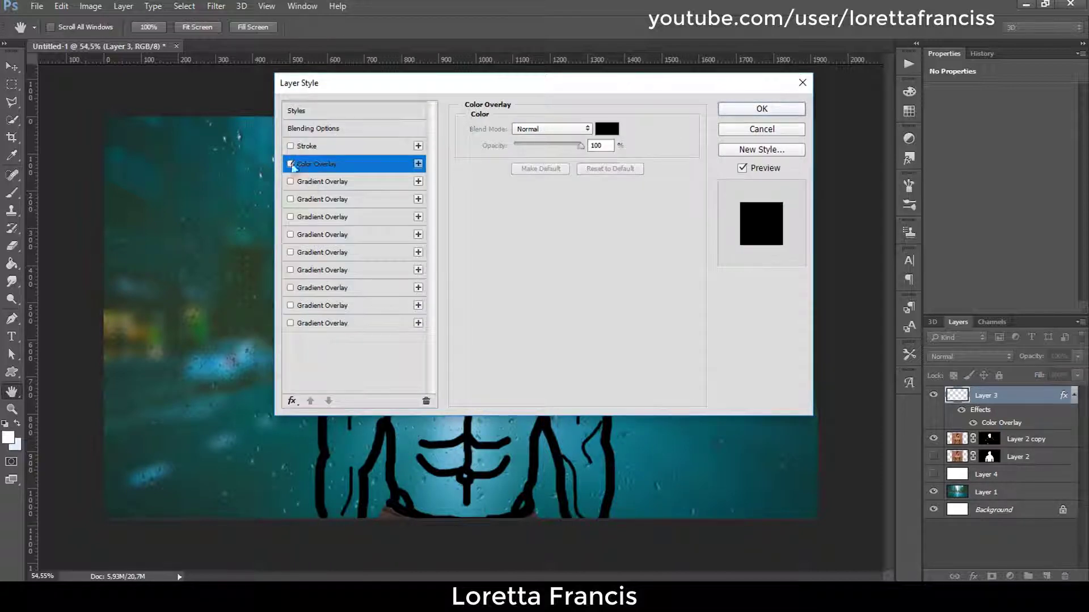
pyautogui.click(761, 108)
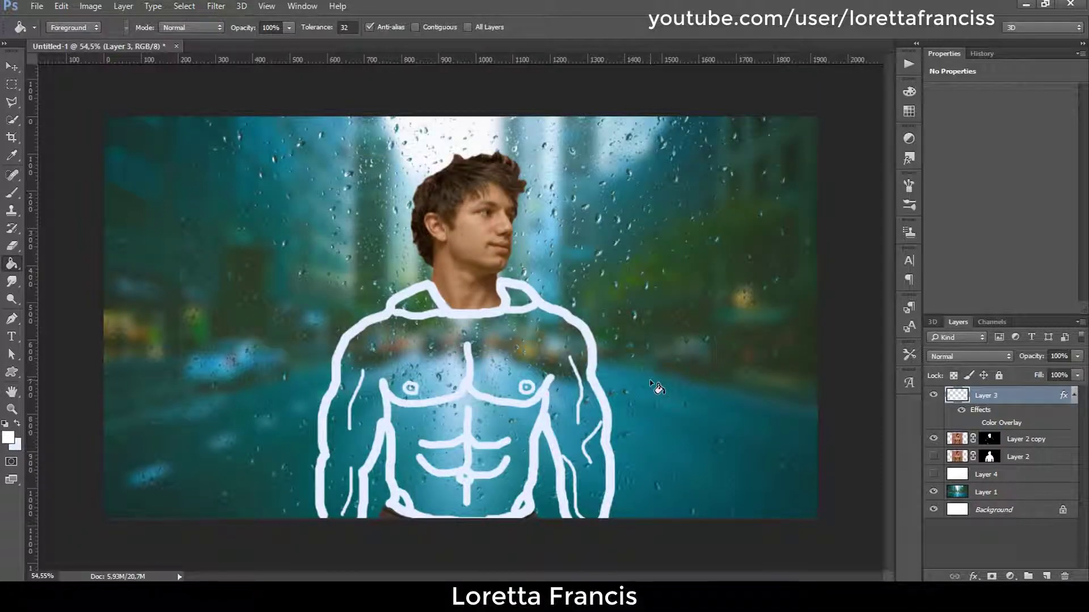